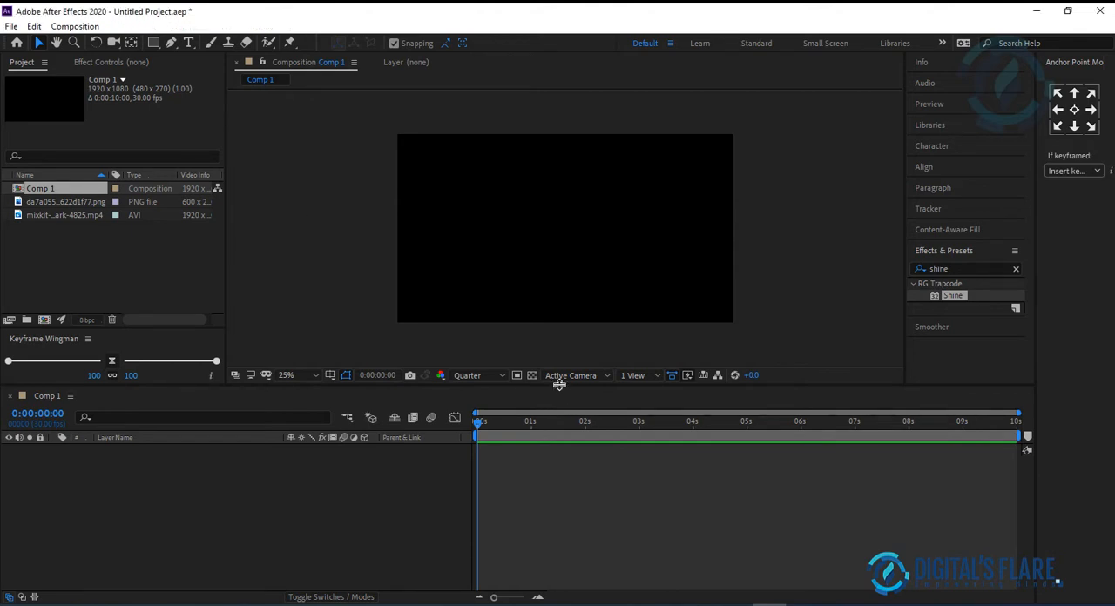
Step: Enlarge the timeline area and review the composition, the masquerade mask PNG and the park video in the project
left_click_drag(559, 384, 564, 344)
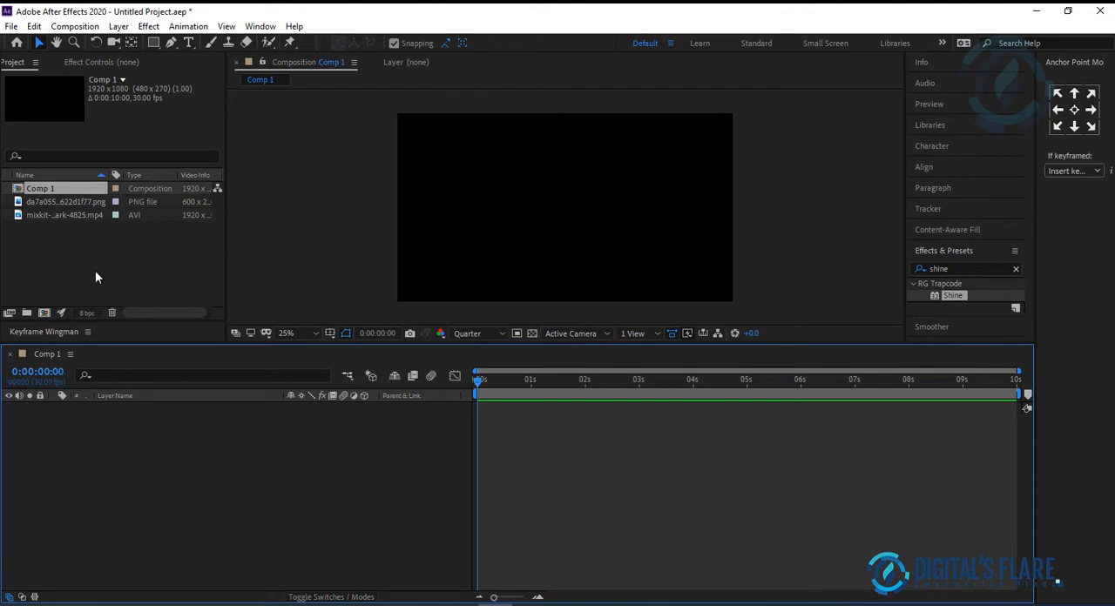
left_click(49, 217)
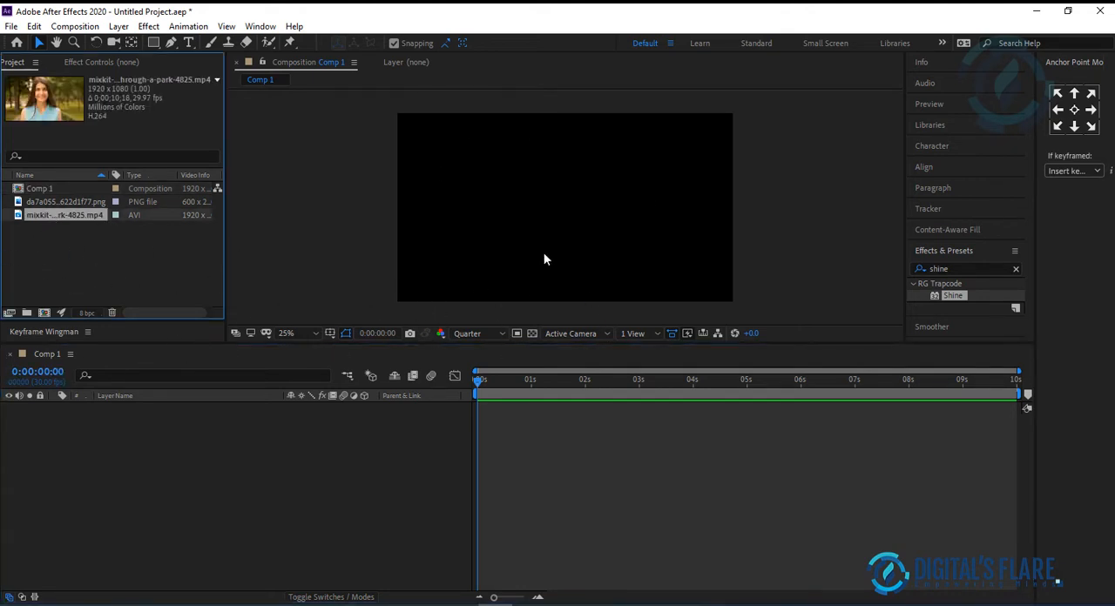
left_click(55, 229)
left_click(47, 193)
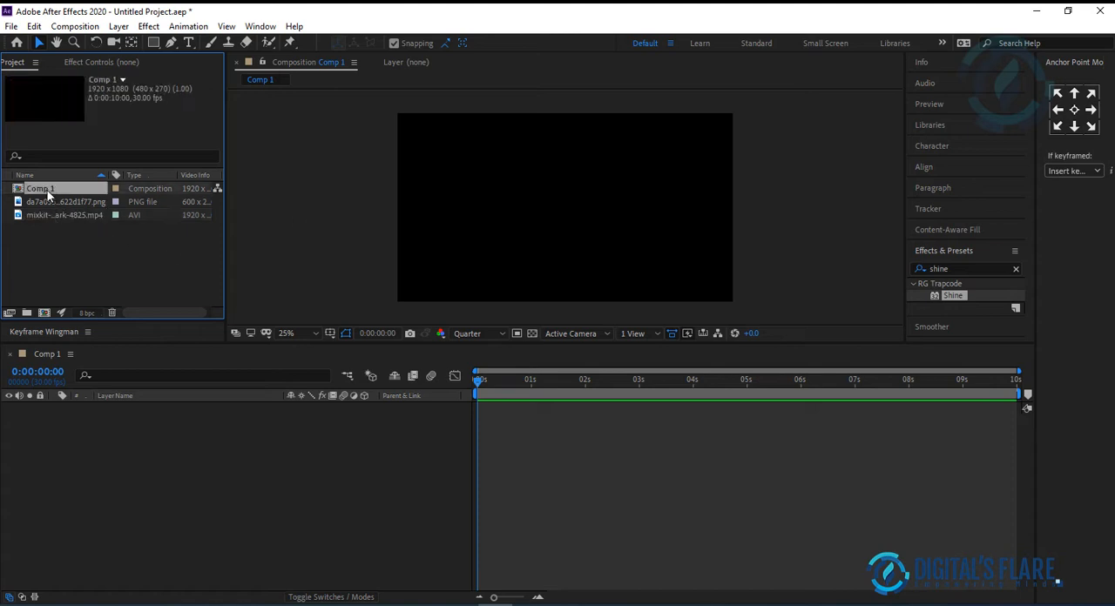
left_click(55, 264)
left_click(67, 203)
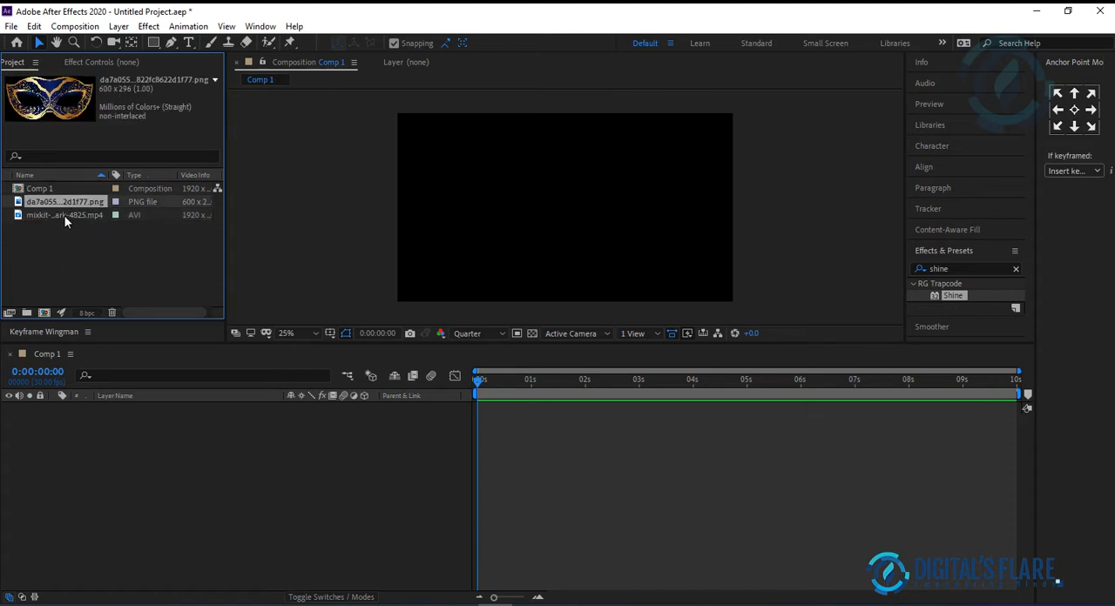
left_click(65, 220)
left_click(74, 201)
Step: Add the park video to the Comp 1 timeline and preview the footage
left_click(74, 215)
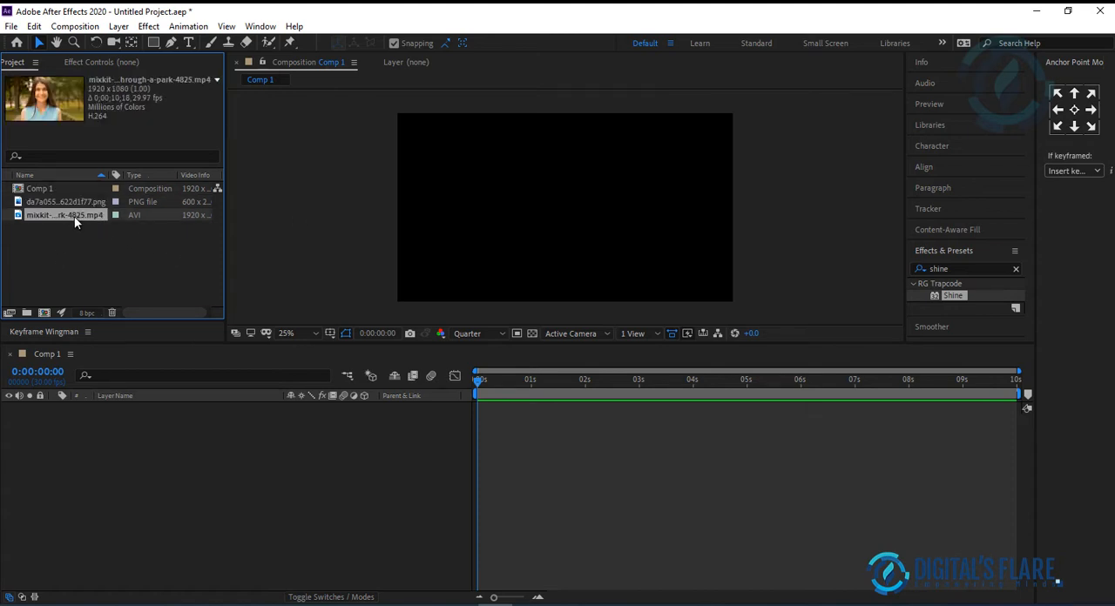
left_click_drag(78, 209, 153, 492)
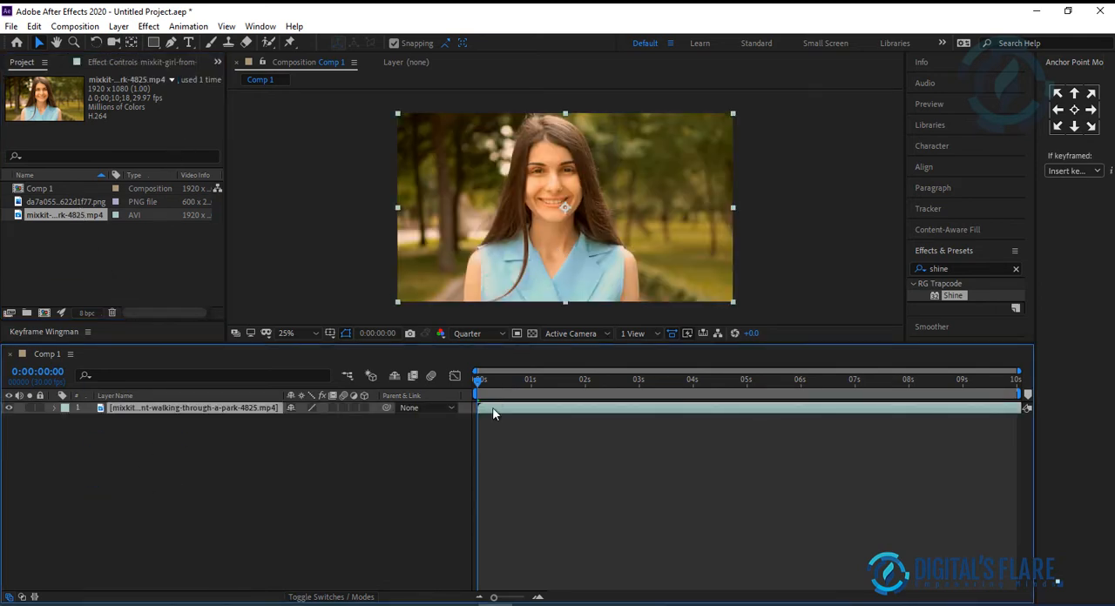
key("space")
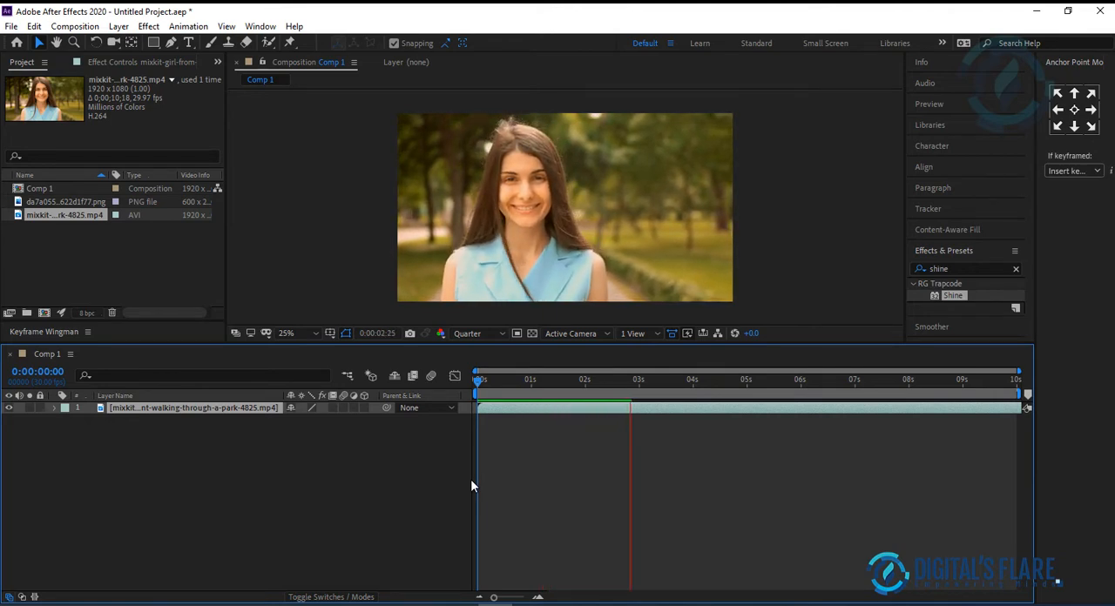
key("space")
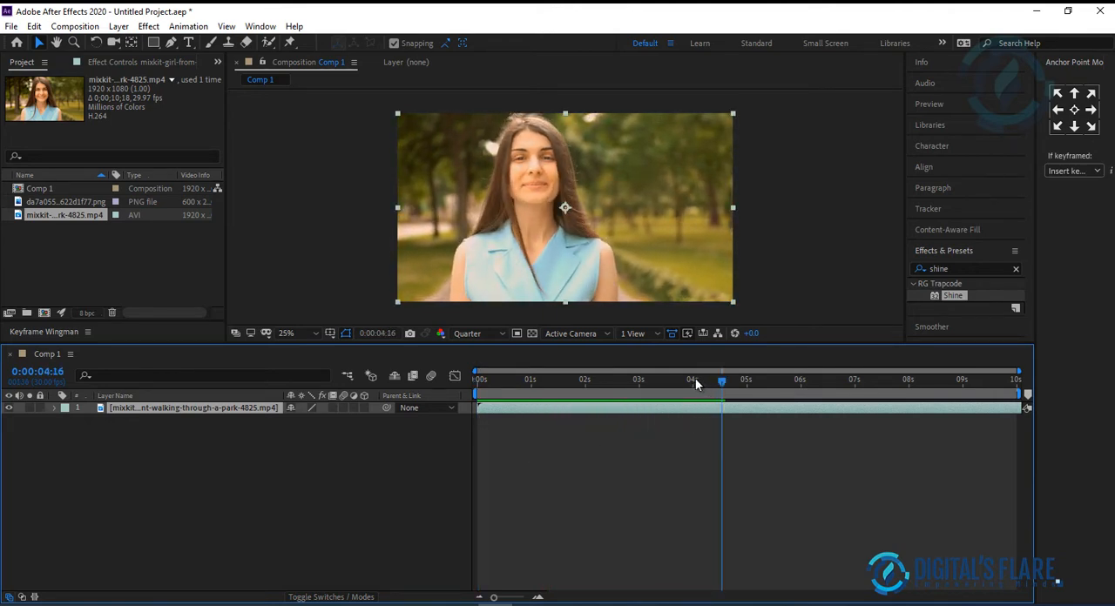
Step: End the work area at about 0:00:04:01 and return the current time to the start of the composition
left_click(695, 379)
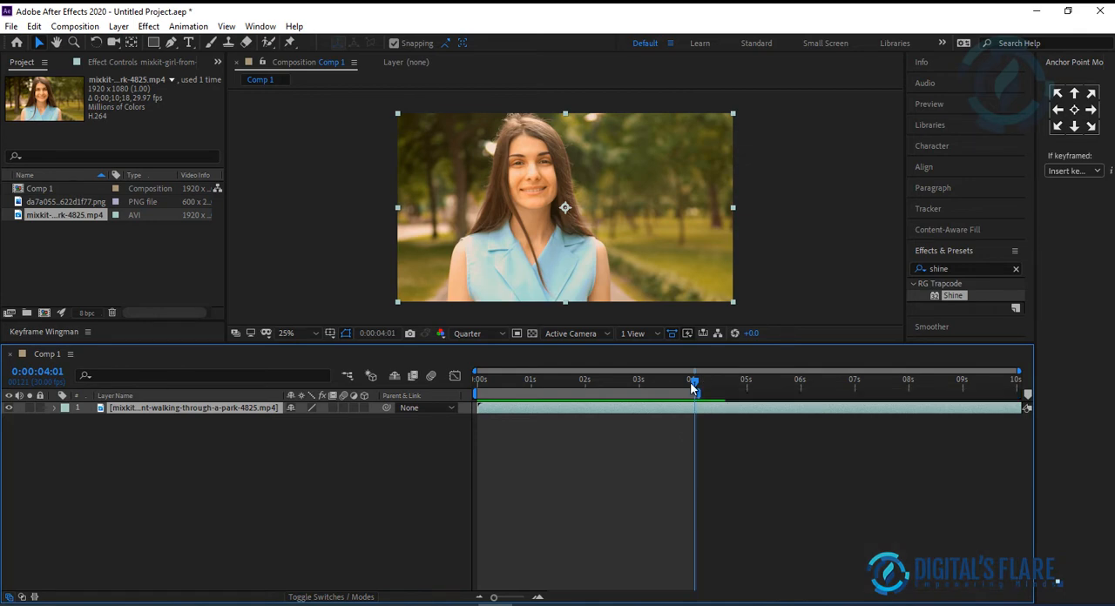
left_click_drag(694, 379, 441, 400)
left_click(216, 472)
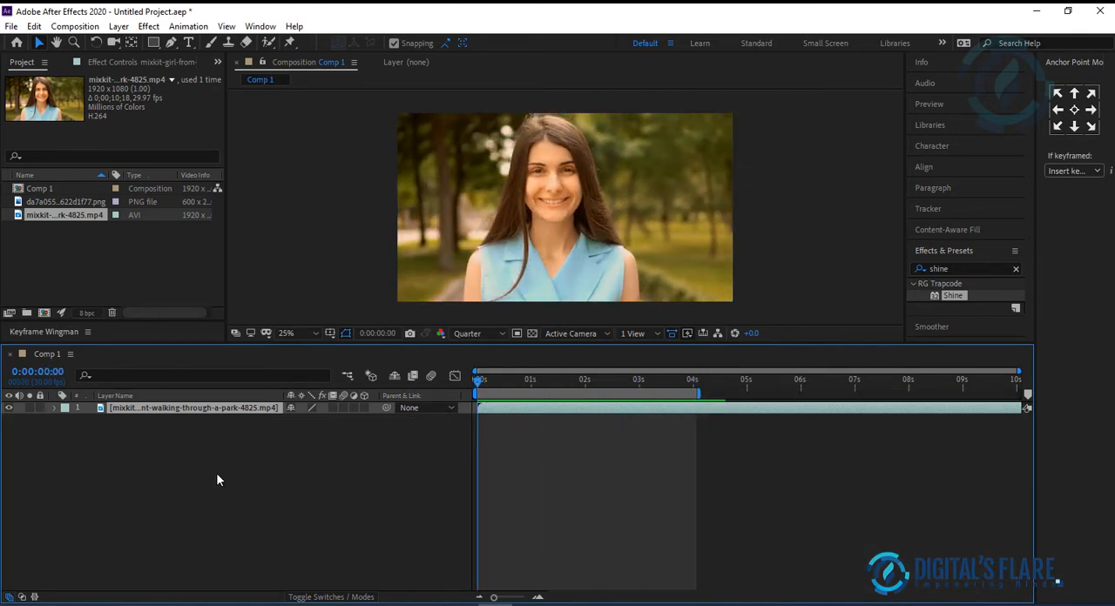
Step: Add the masquerade mask PNG as a layer above the park video and deselect it
left_click(70, 202)
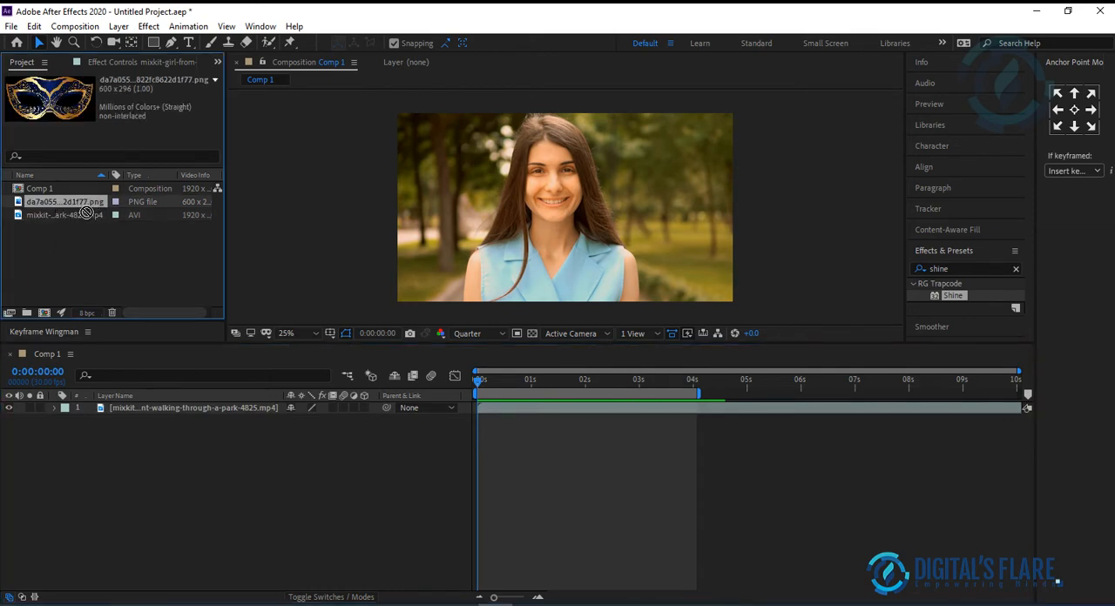
left_click_drag(86, 212, 136, 403)
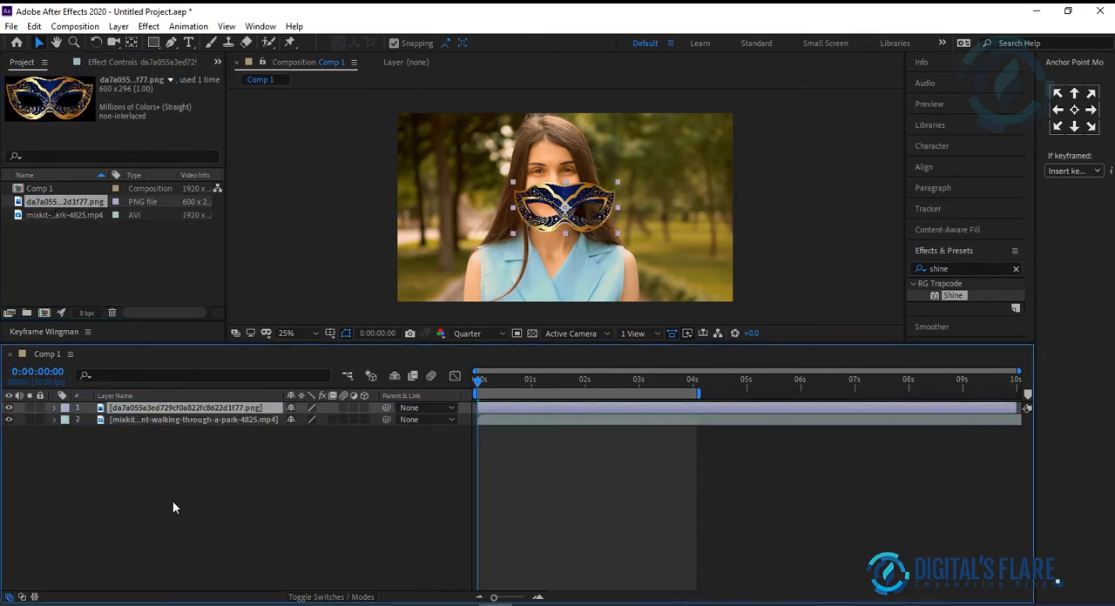
left_click(173, 503)
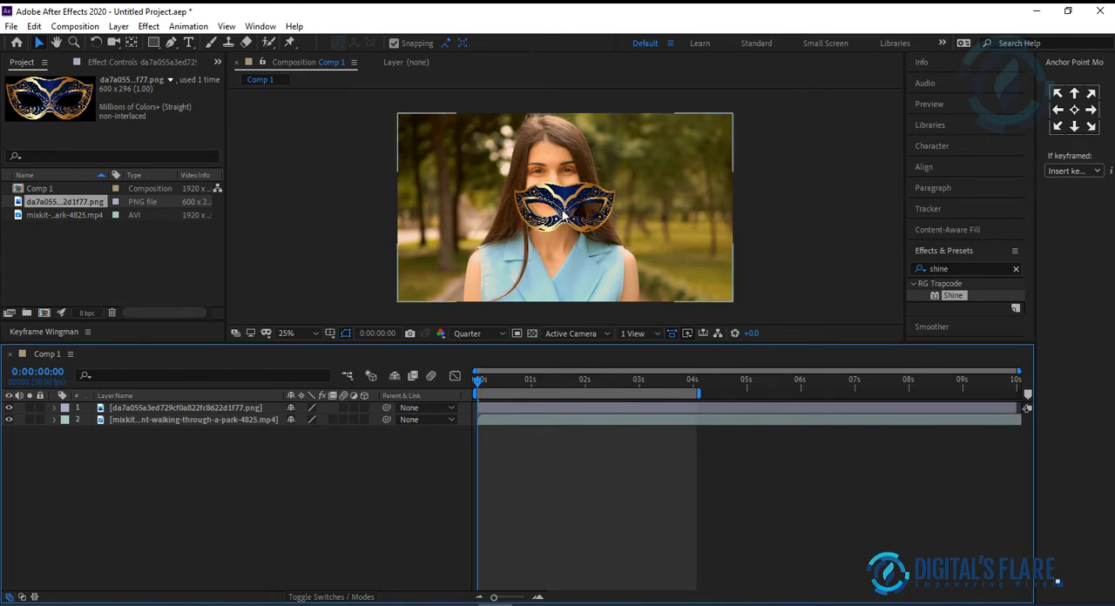
Step: Scale the masquerade mask layer down to the width of the woman's face and place it over her eyes
scroll(580, 206, "up", 2)
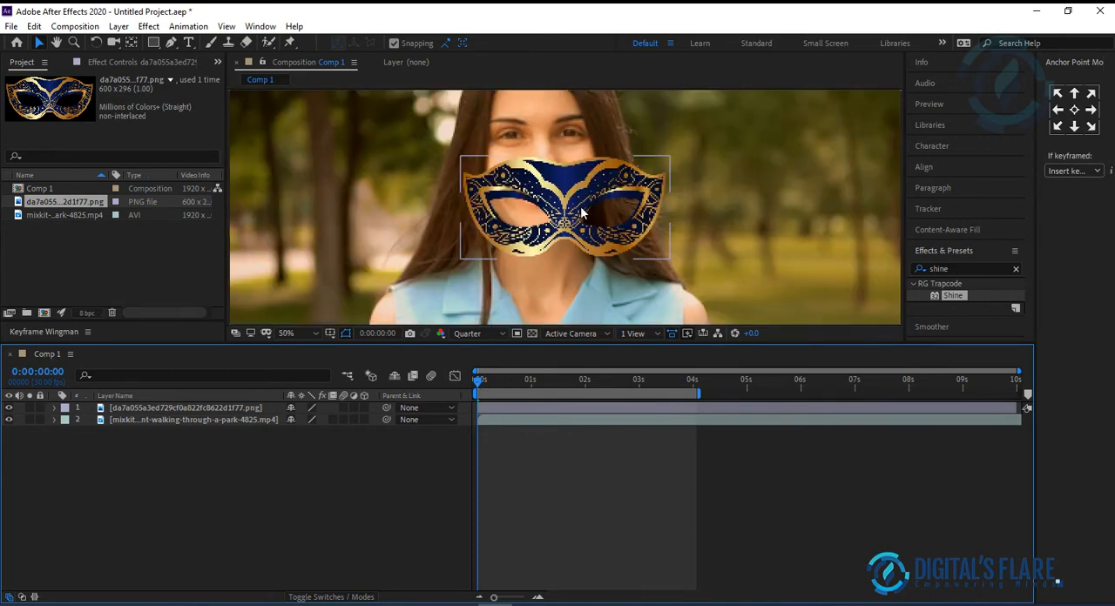
left_click(559, 190)
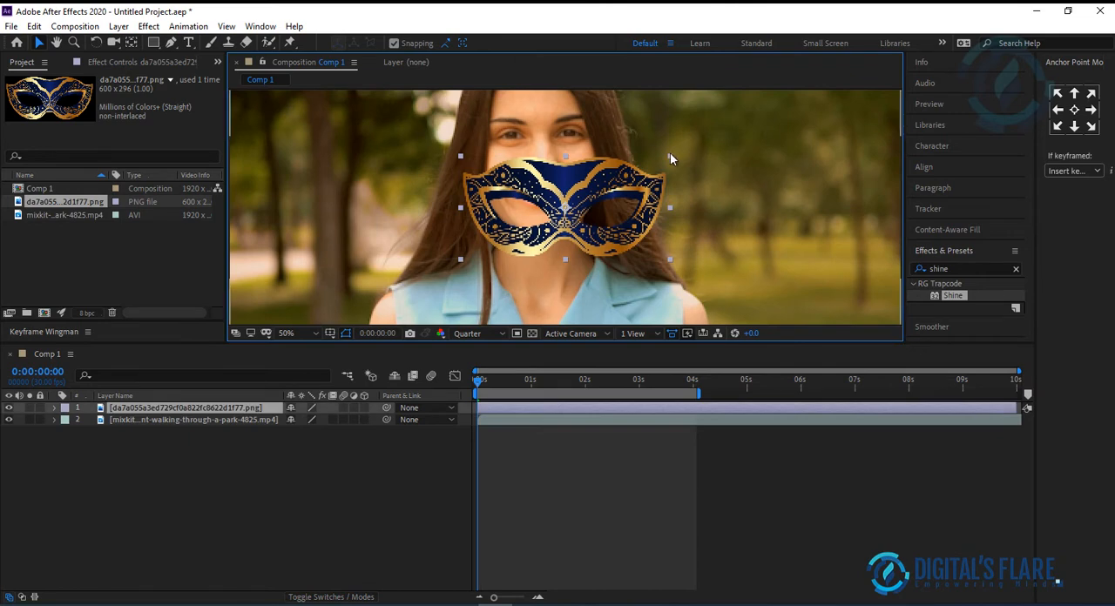
left_click_drag(668, 161, 552, 126)
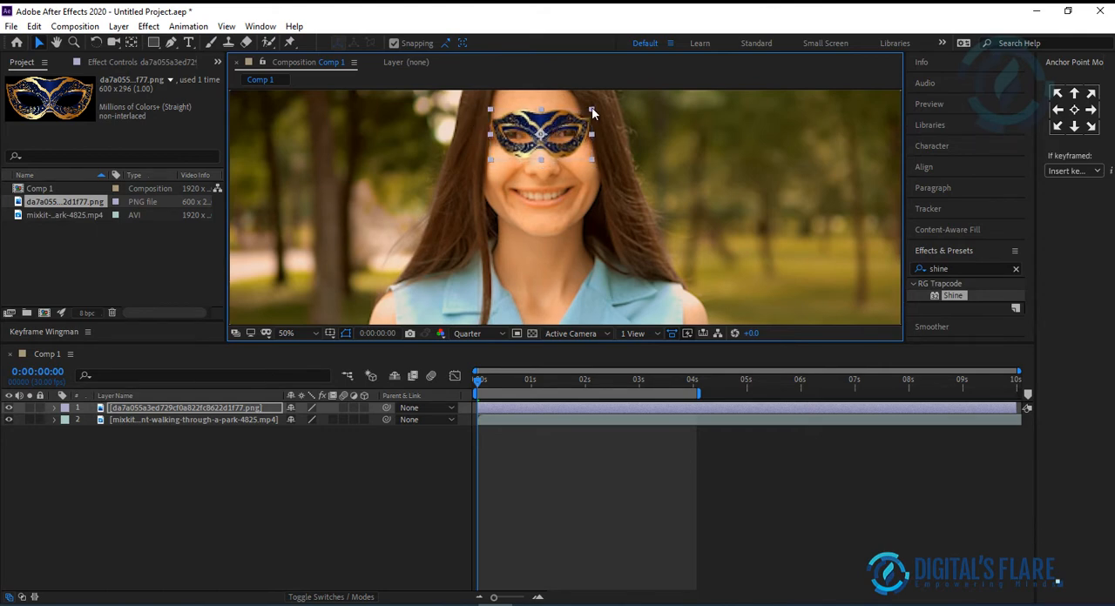
left_click_drag(591, 110, 601, 105)
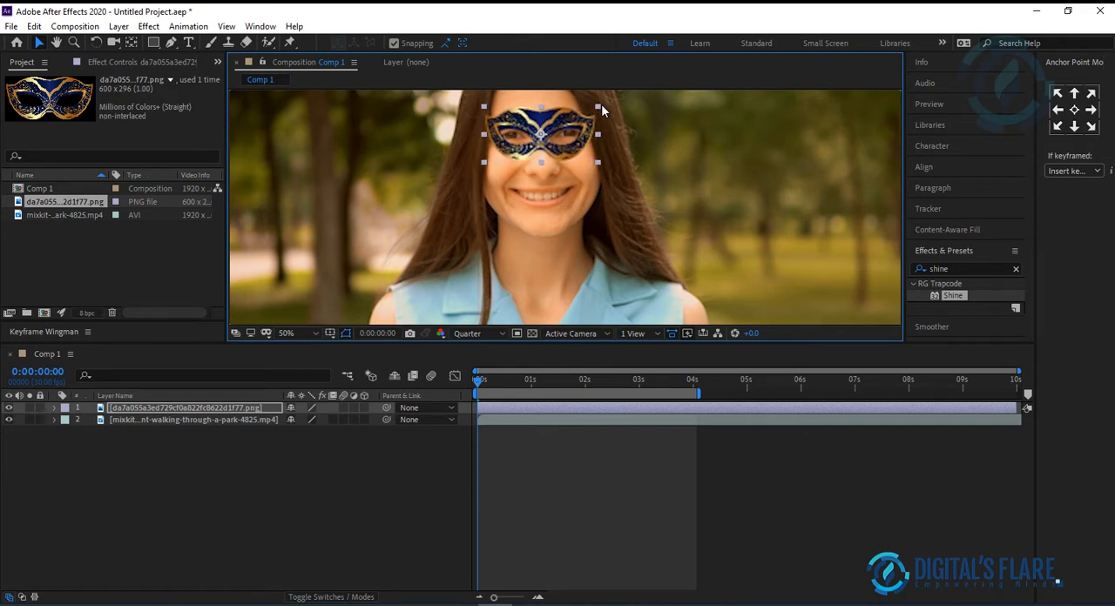
left_click_drag(551, 120, 550, 119)
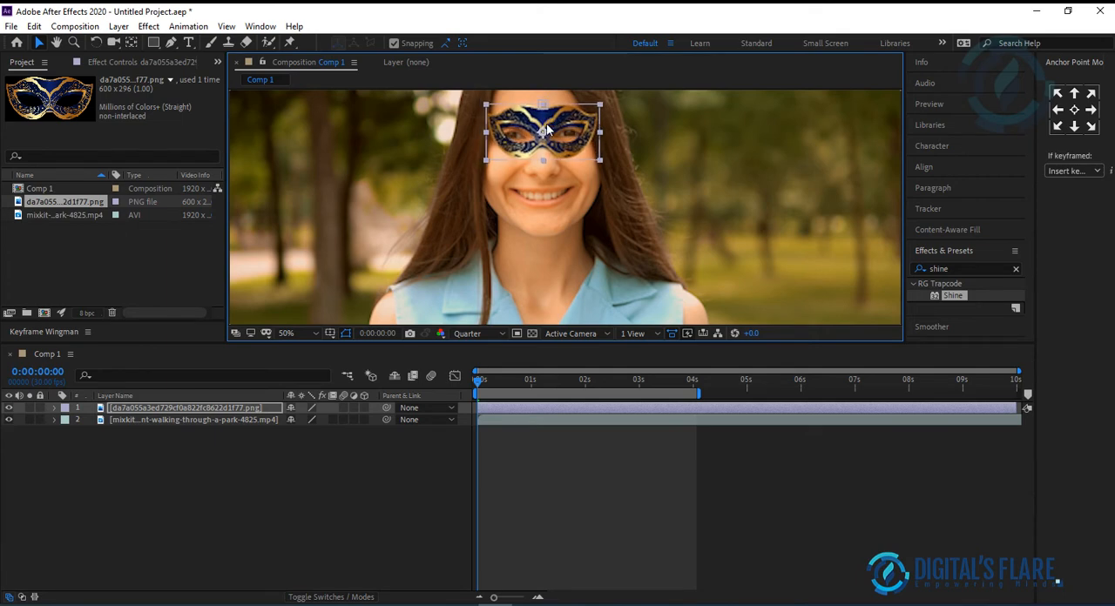
Step: Set the preview resolution to Full and fine-tune the masquerade mask's position over the eyes
left_click(474, 334)
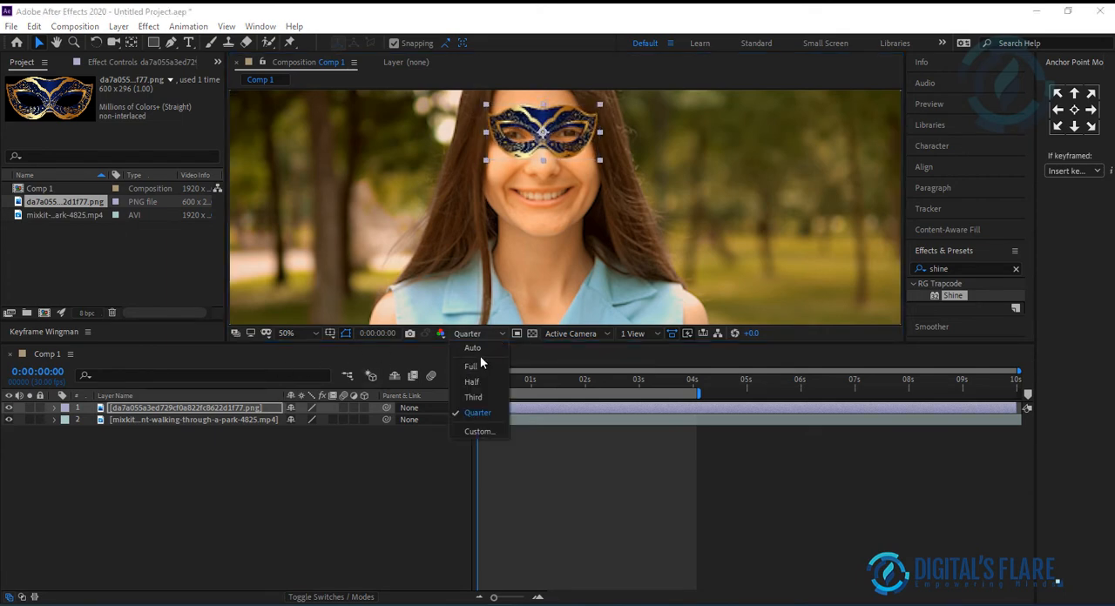
left_click(471, 367)
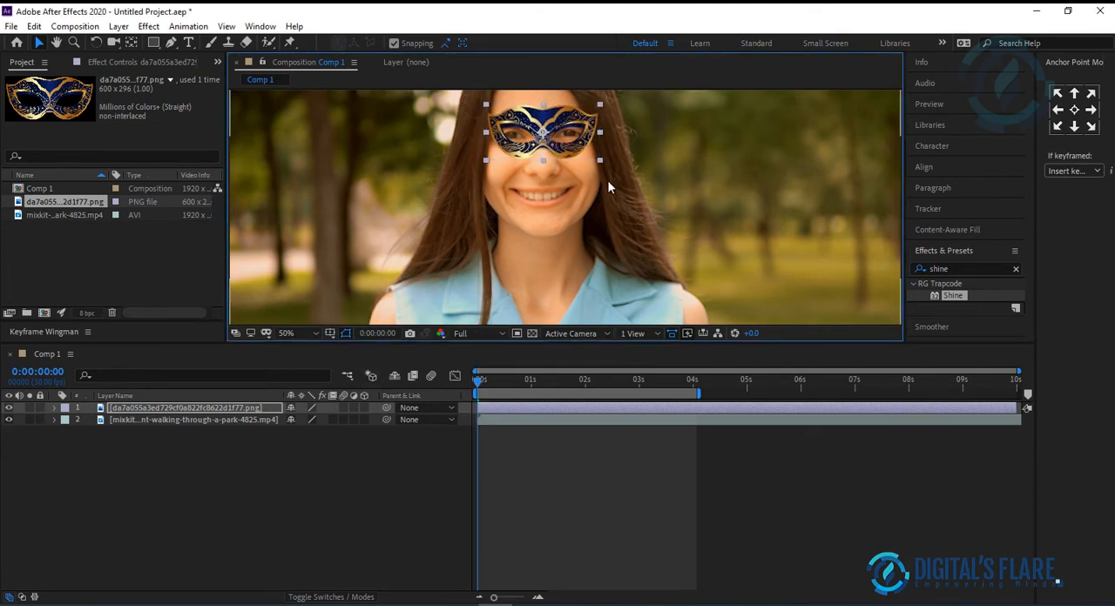
left_click_drag(648, 139, 663, 221)
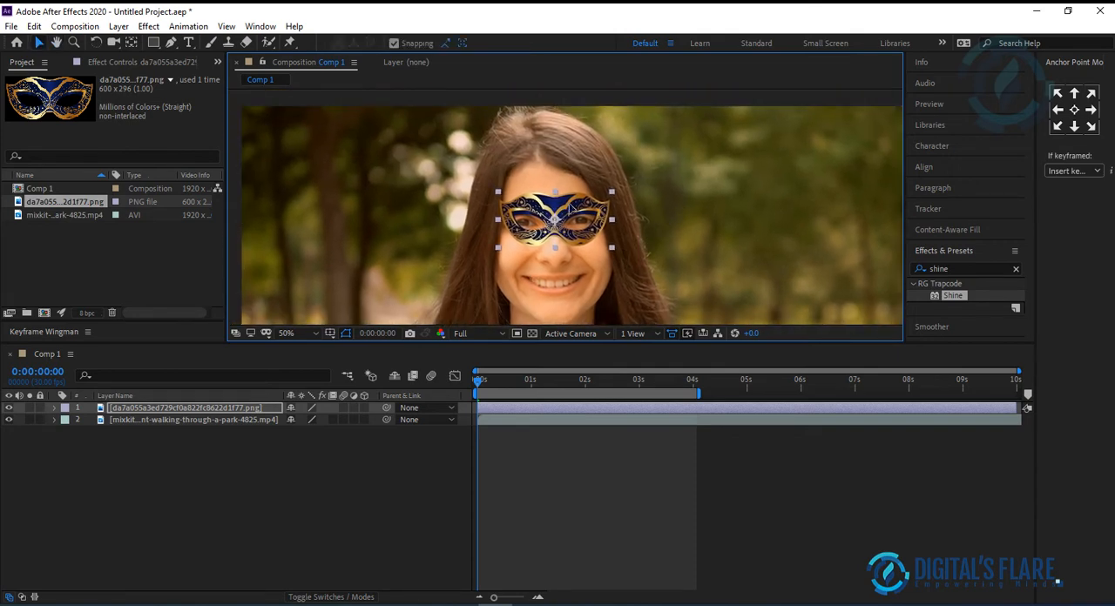
left_click_drag(569, 206, 570, 209)
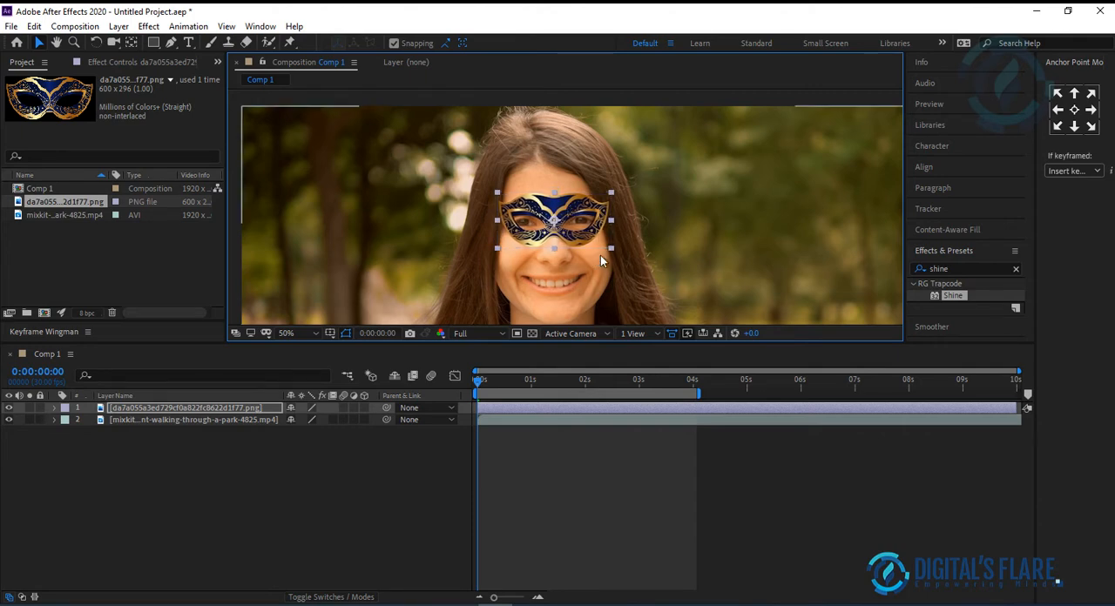
Step: Hide the masquerade mask layer and draw a rectangular mask around the woman's face on the video layer
left_click(684, 245)
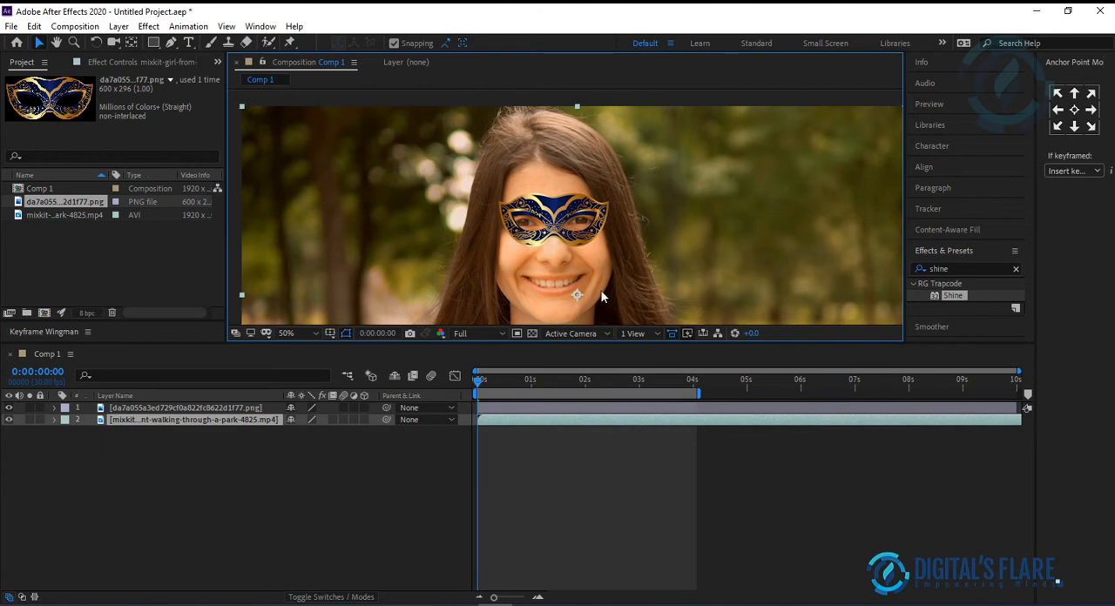
left_click(8, 407)
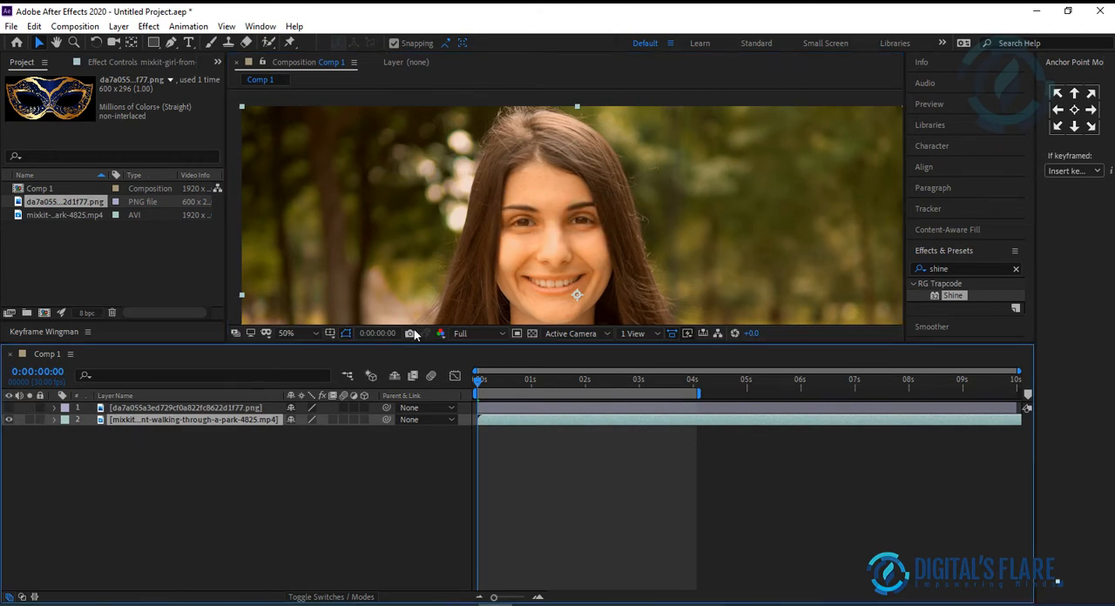
scroll(462, 314, "down", 2)
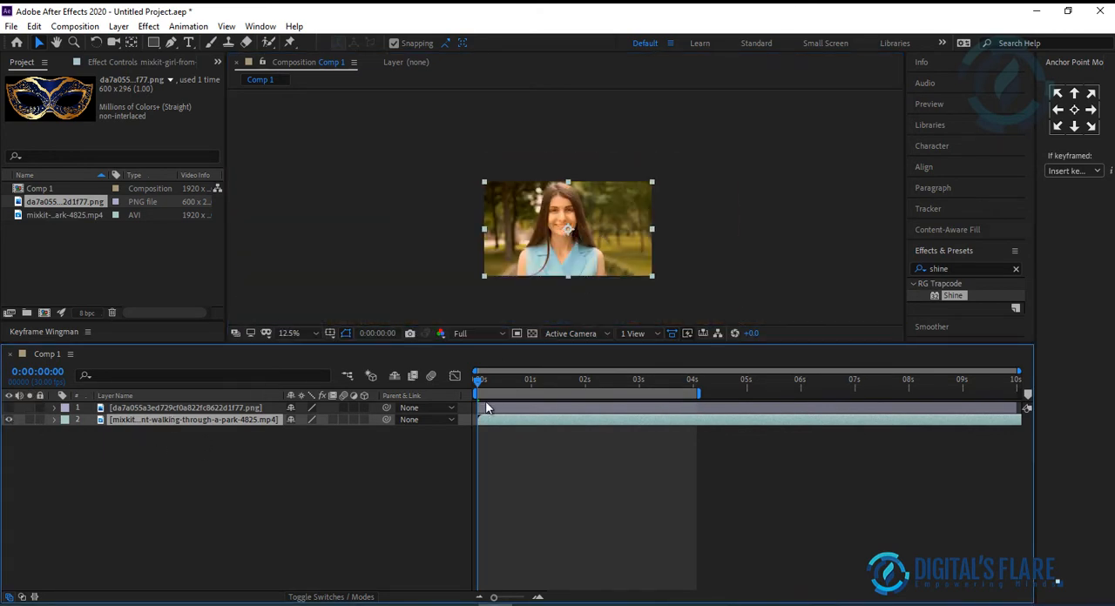
scroll(600, 228, "up", 2)
left_click(317, 332)
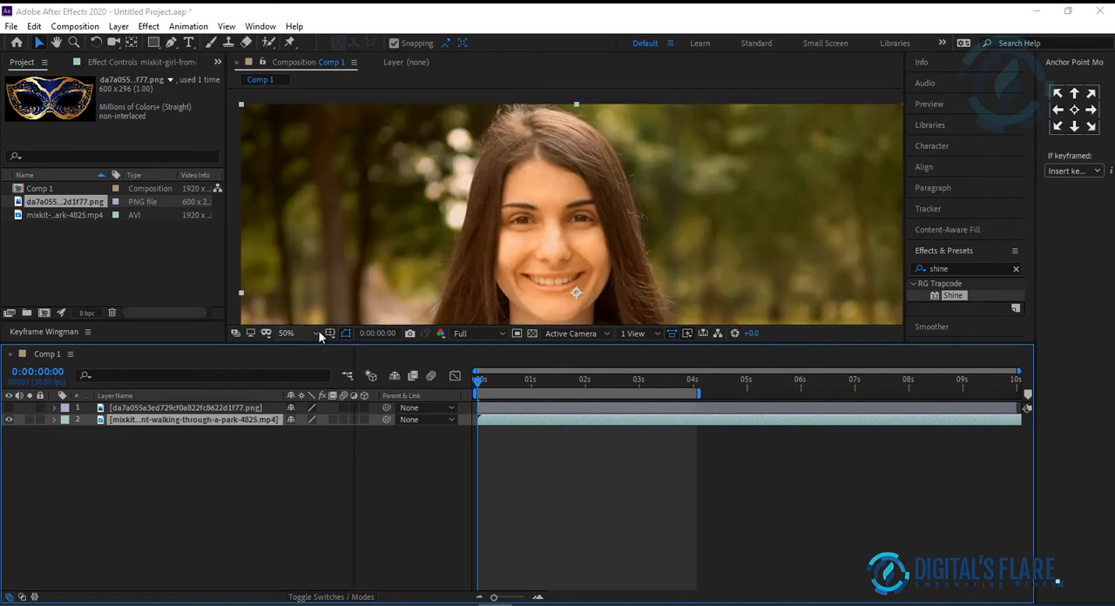
left_click(305, 347)
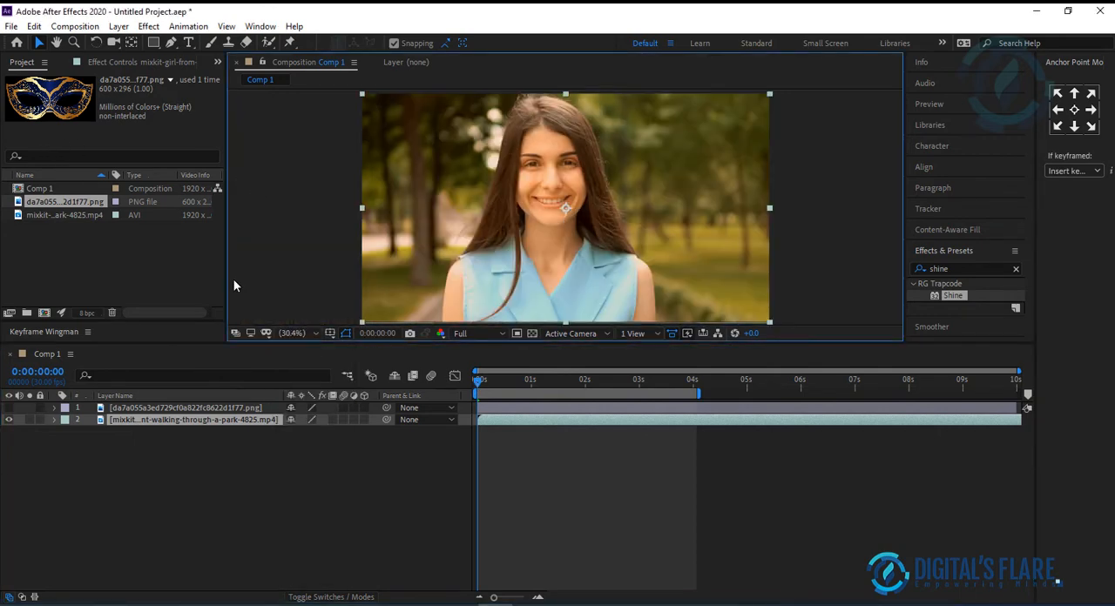
left_click(154, 41)
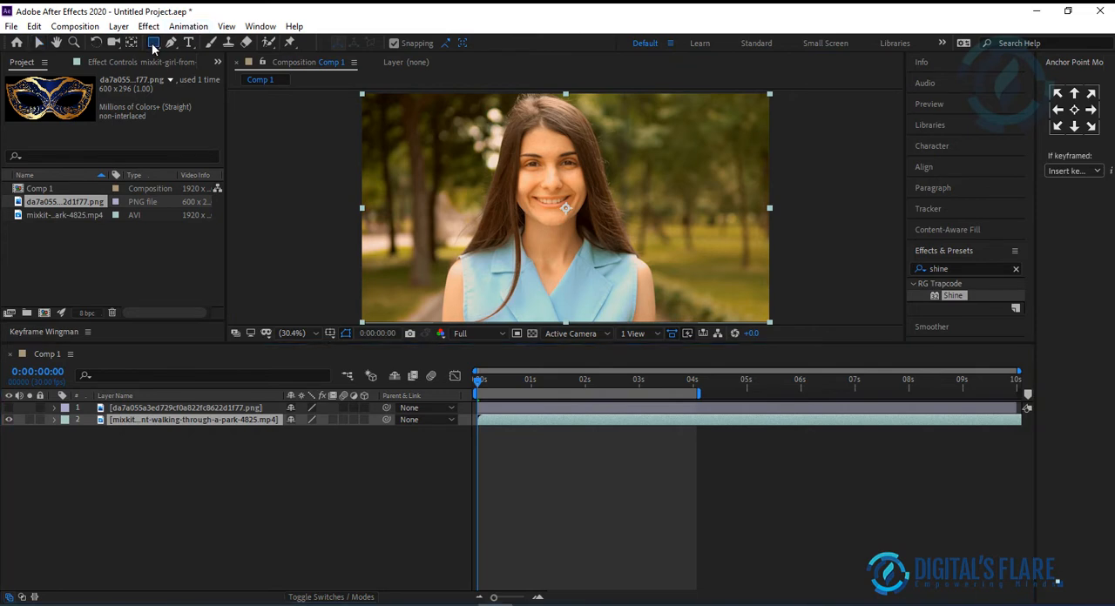
left_click_drag(510, 127, 587, 228)
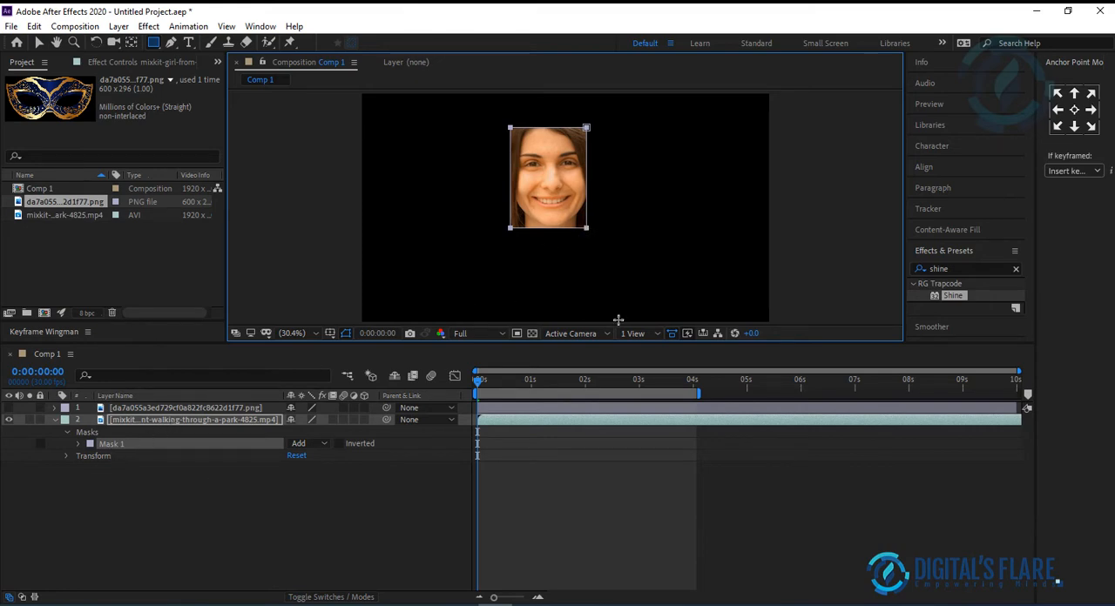
Step: Track the face mask forward with Face Tracking (Detailed Features) to about 0:00:08:18, and move the current time to 0:00:04:03
left_click(926, 209)
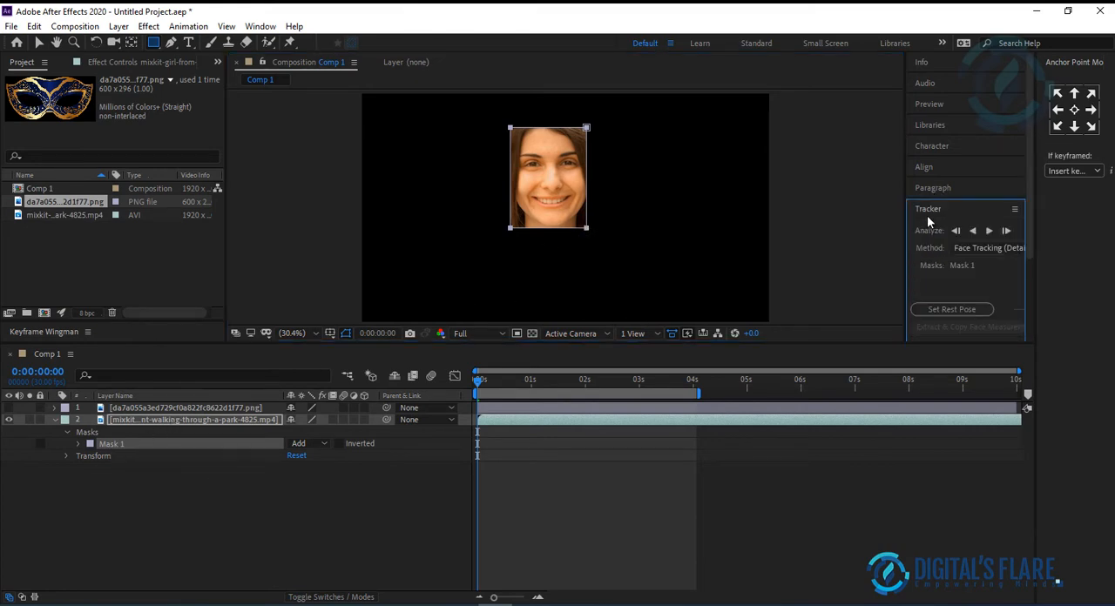
left_click(984, 249)
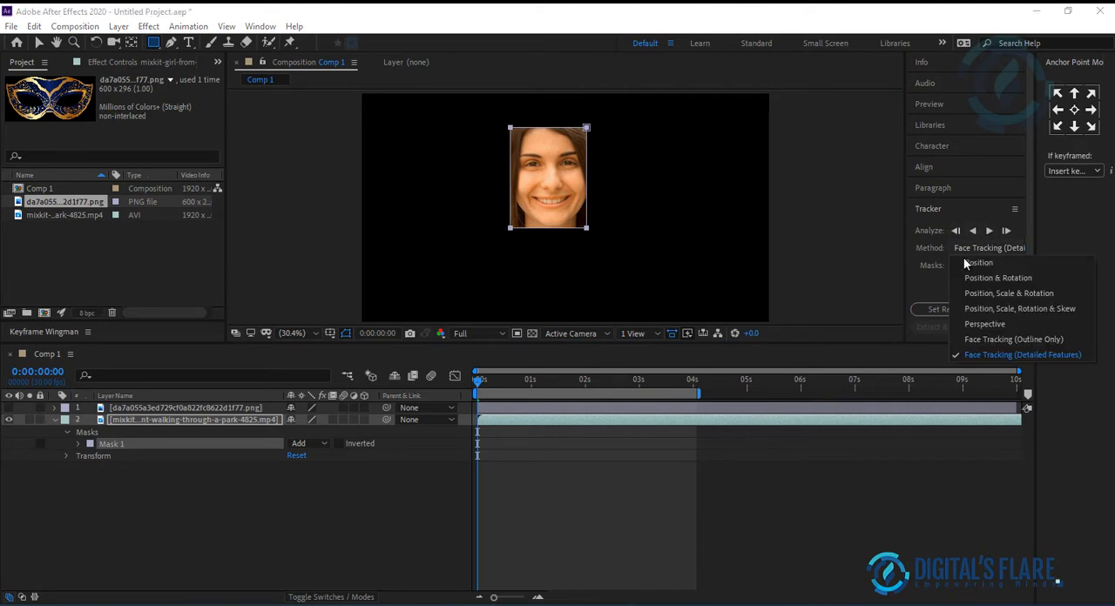
left_click(1050, 358)
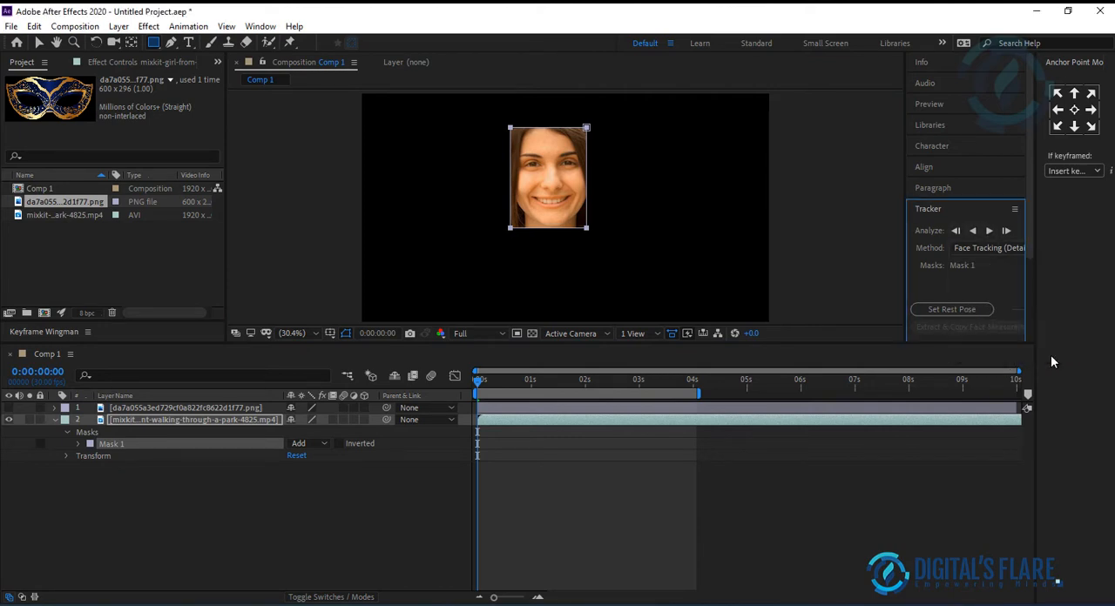
left_click(989, 231)
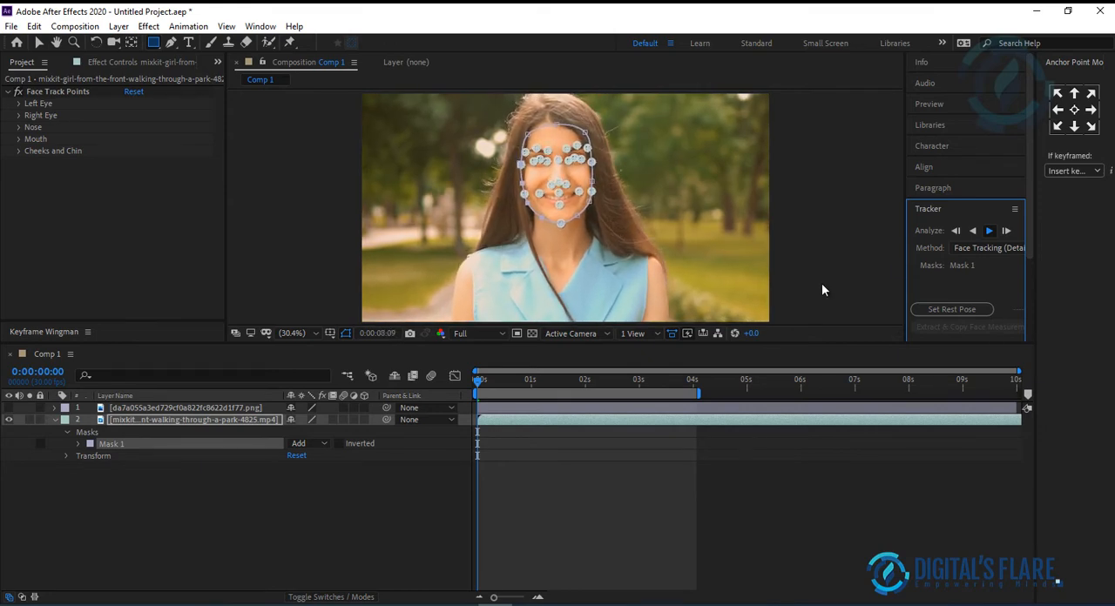
left_click(989, 230)
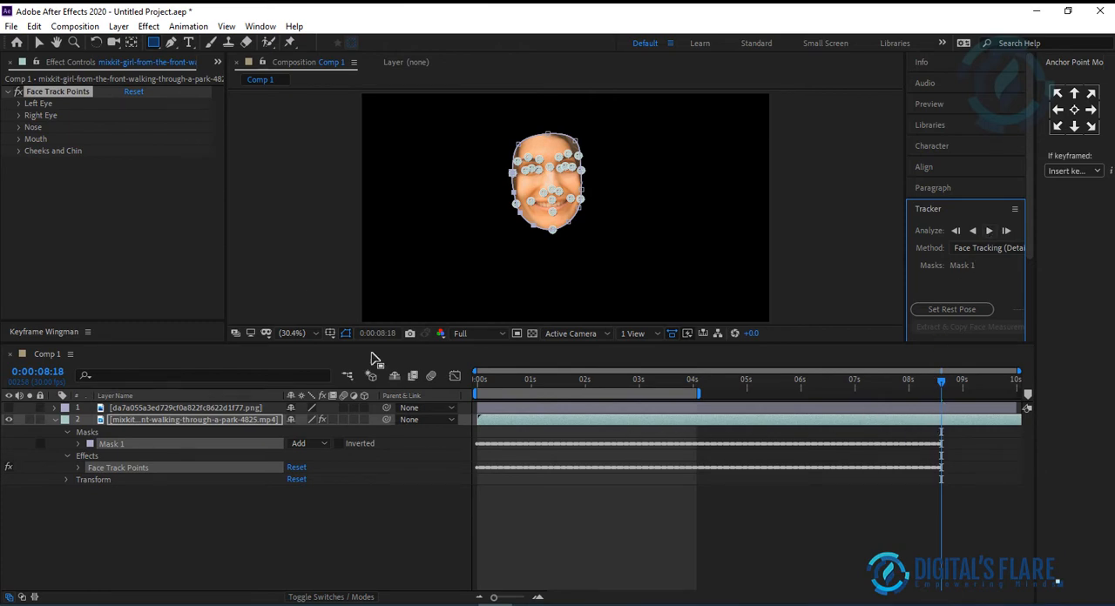
left_click(698, 384)
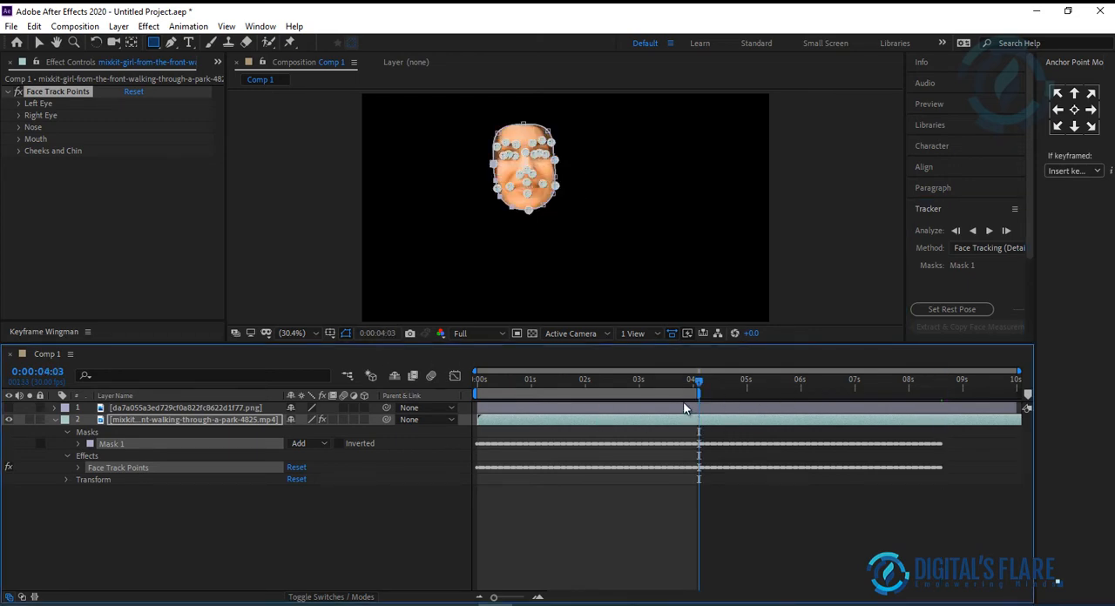
Step: Preview the tracked face from the start of the composition, and set Mask 1's mode to None
left_click_drag(697, 381, 450, 399)
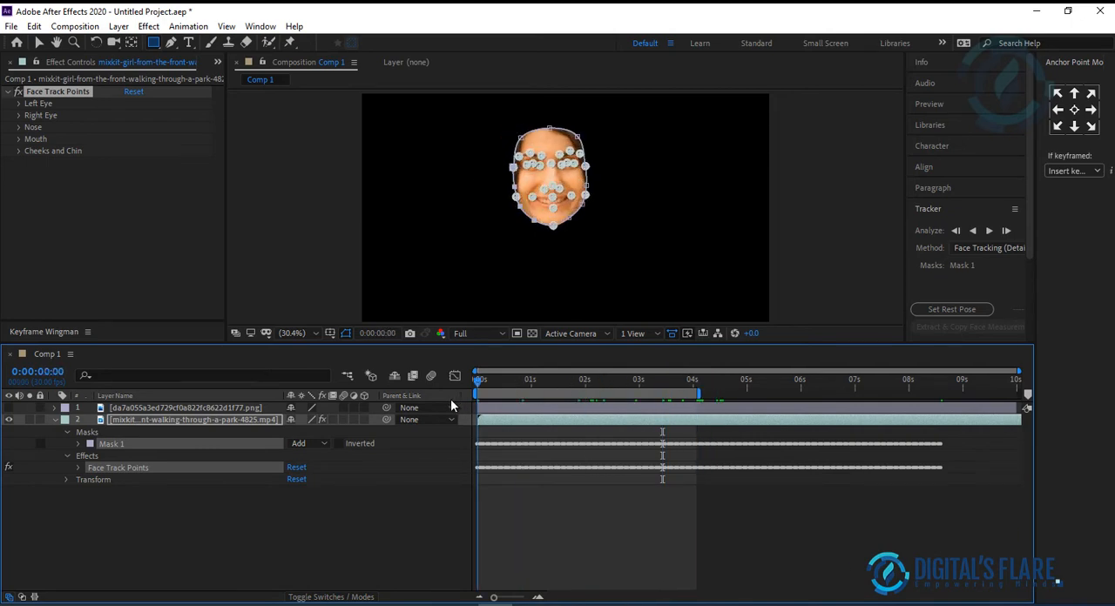
key("space")
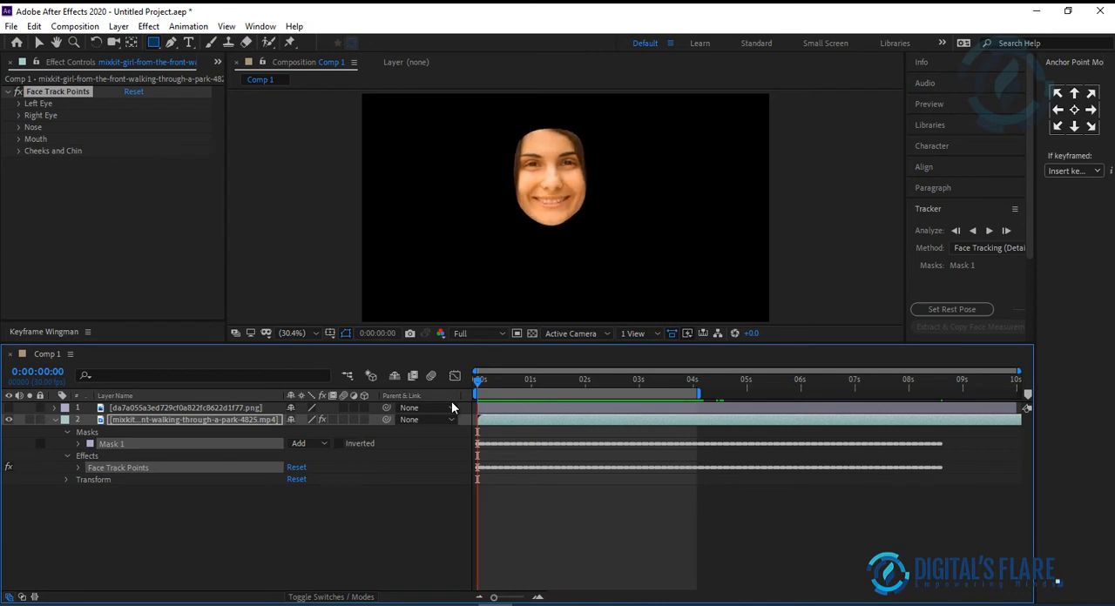
key("space")
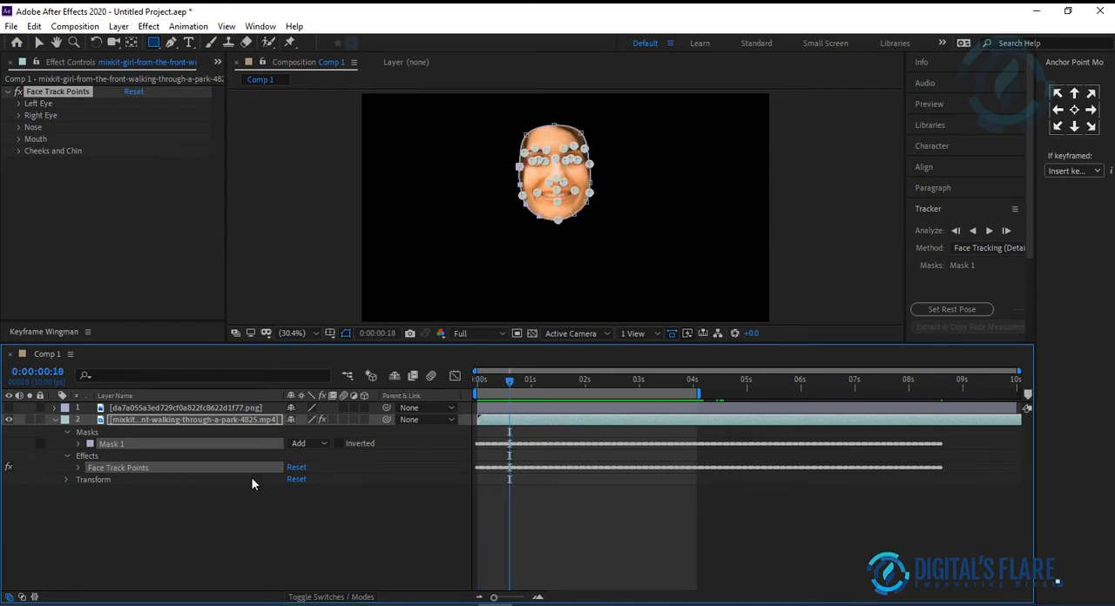
left_click(298, 444)
left_click(321, 459)
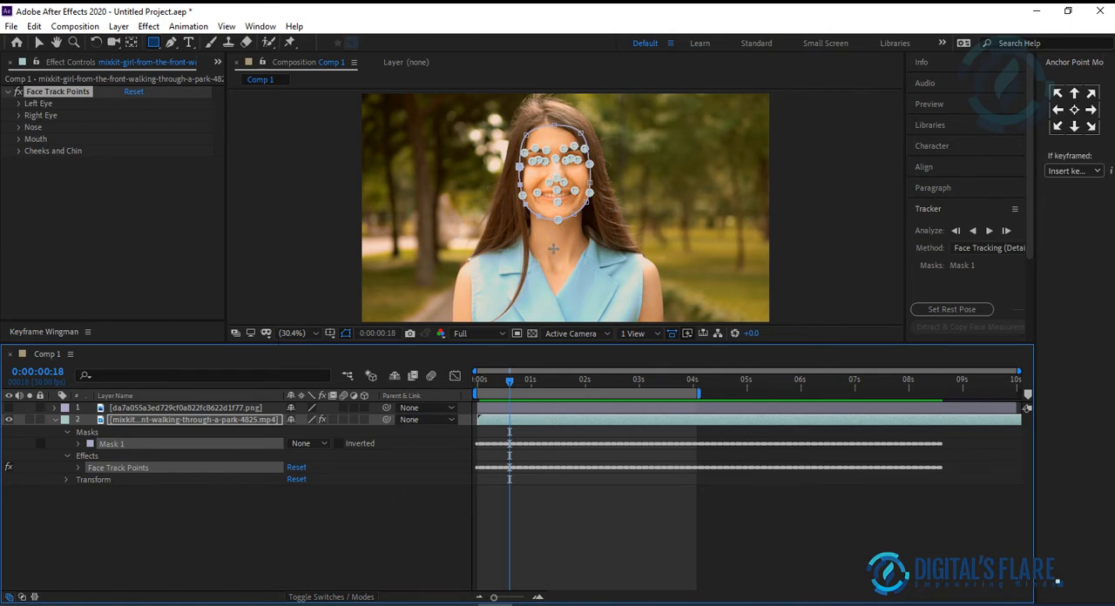
Step: Switch to Snipping Tool, capture the face with its track points at 100% magnification, copy the snip and move it off the workspace
scroll(553, 249, "up", 4)
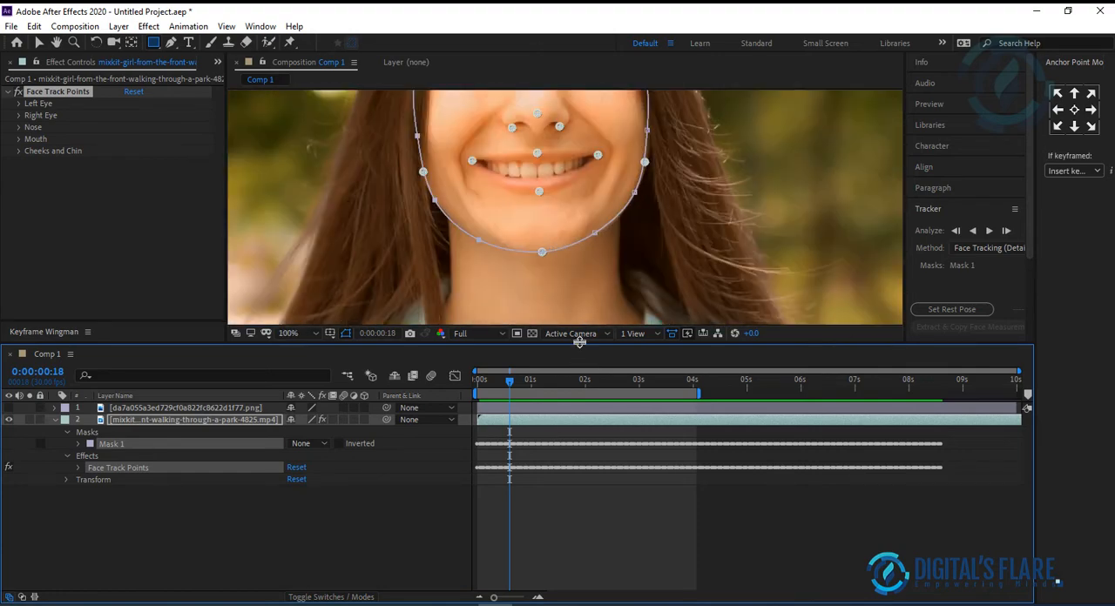
left_click_drag(580, 348, 580, 536)
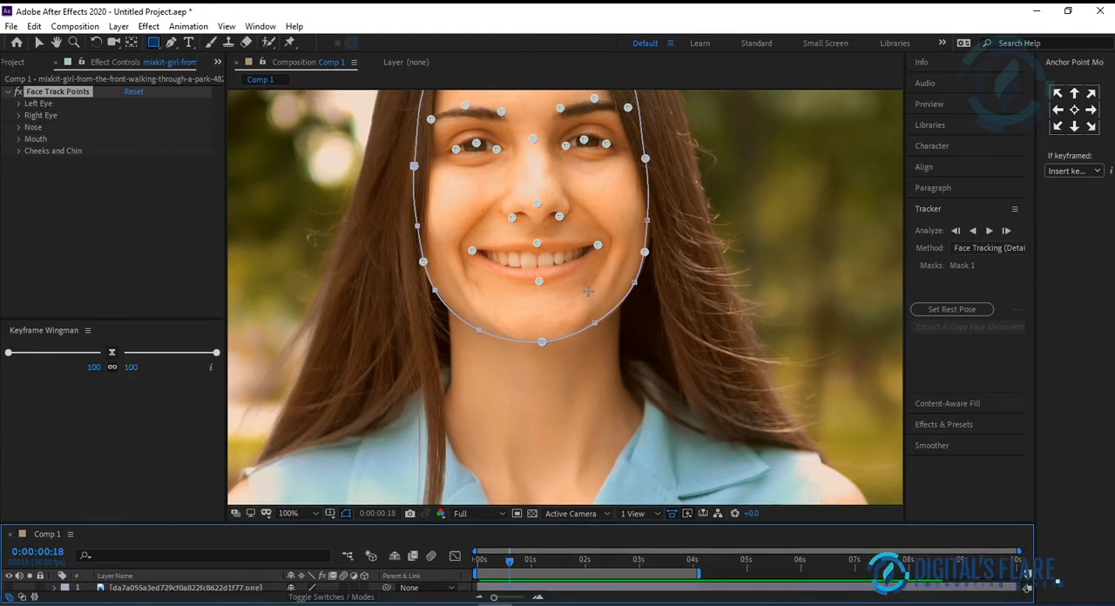
key("h")
left_click_drag(615, 204, 642, 291)
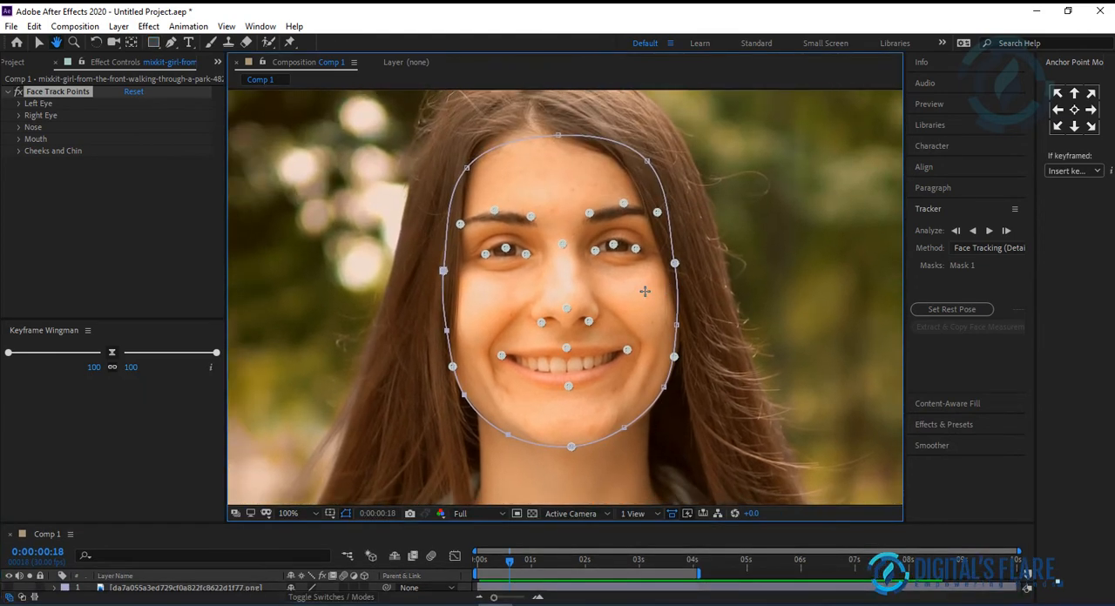
key("q")
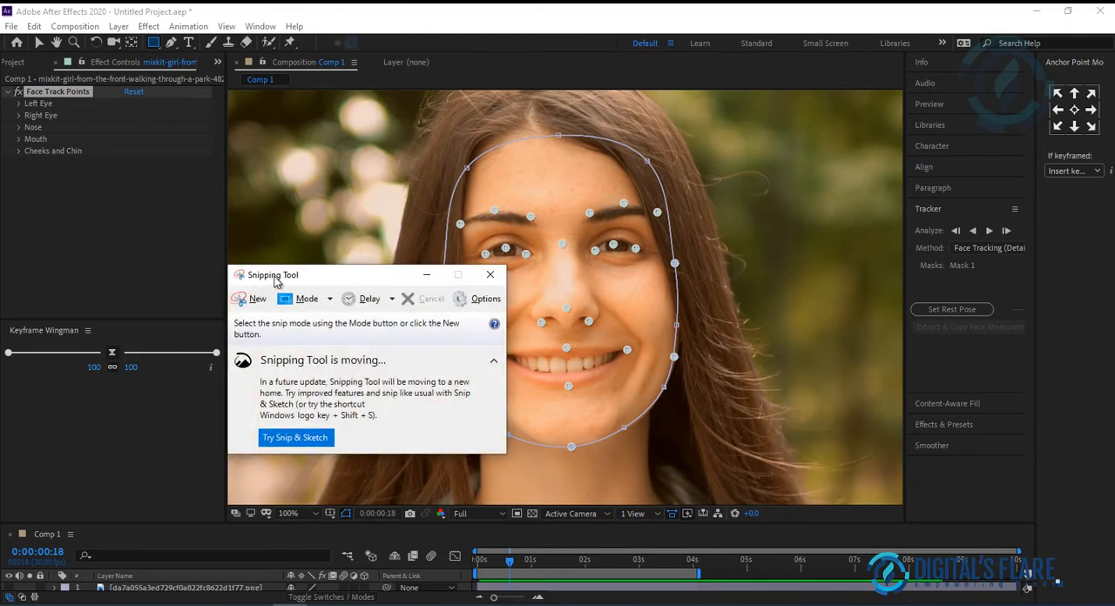
left_click_drag(324, 274, 270, 197)
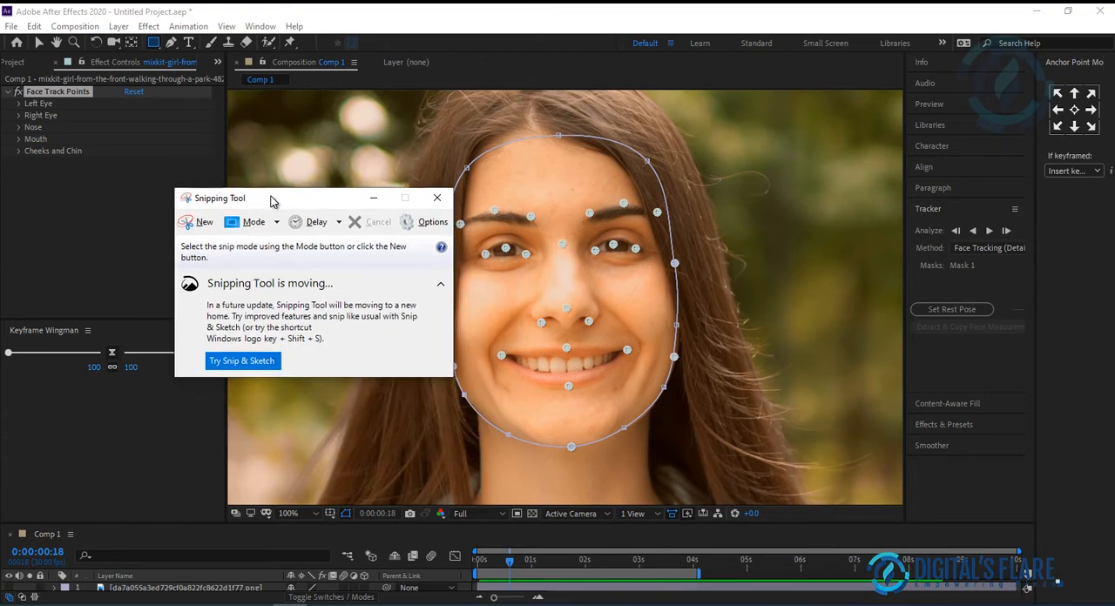
left_click(200, 223)
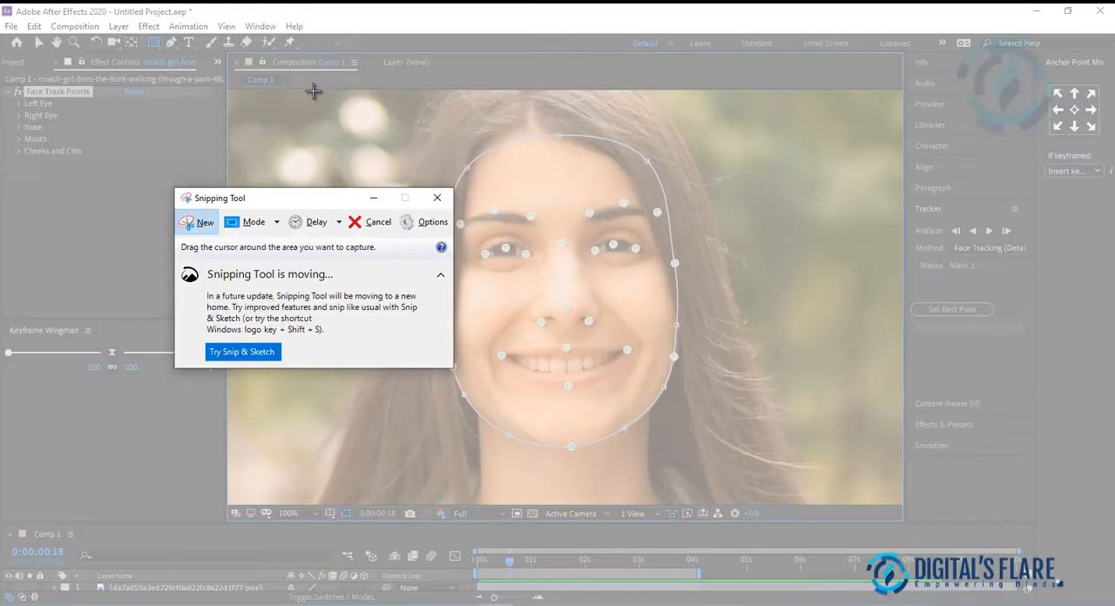
left_click_drag(312, 90, 776, 499)
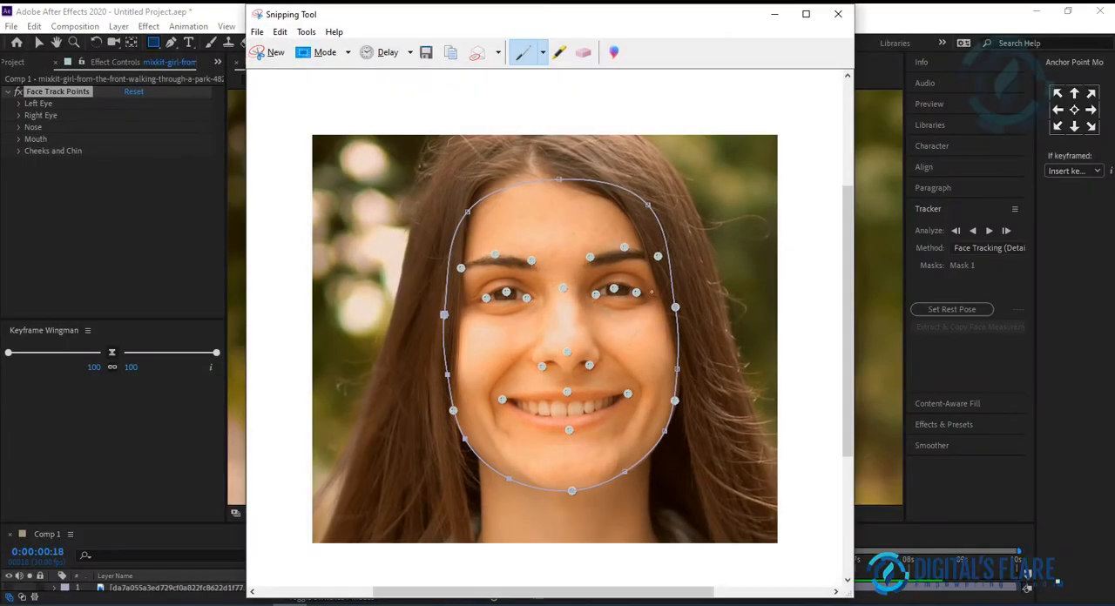
left_click(452, 57)
left_click_drag(458, 21, 447, 80)
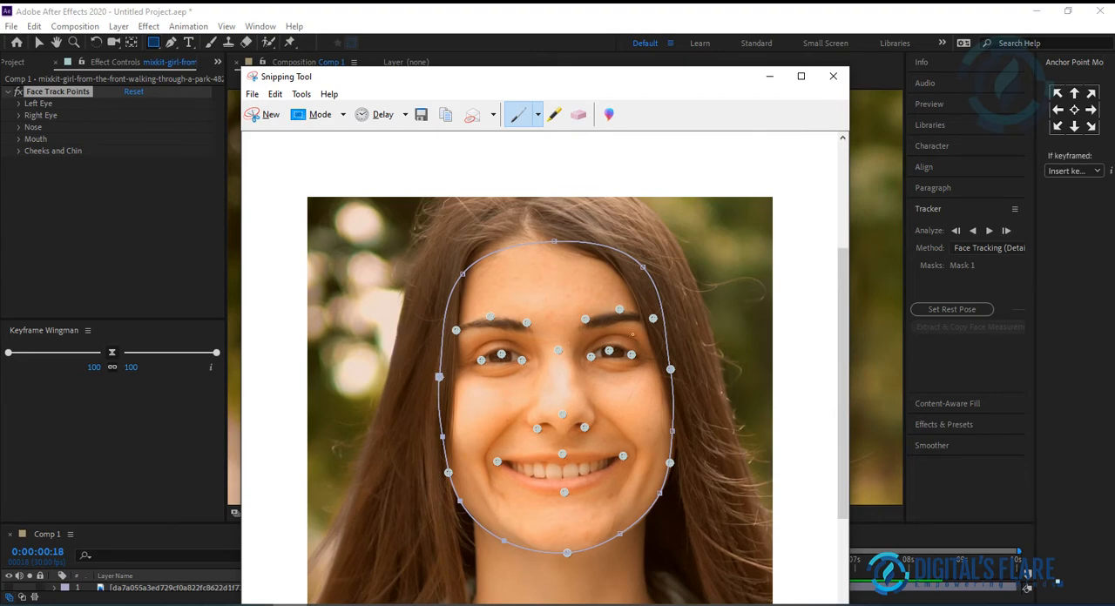
left_click_drag(480, 85, 1114, 96)
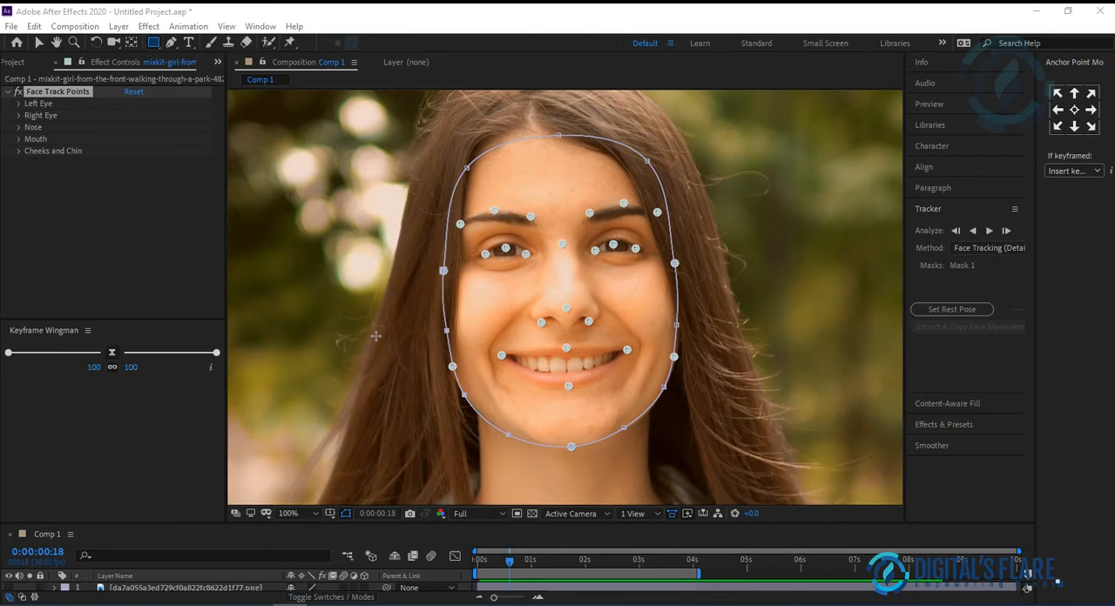
Step: Fit the whole frame in the view, return to 0:00:00:00 and make the masquerade mask layer visible
scroll(375, 336, "down", 1)
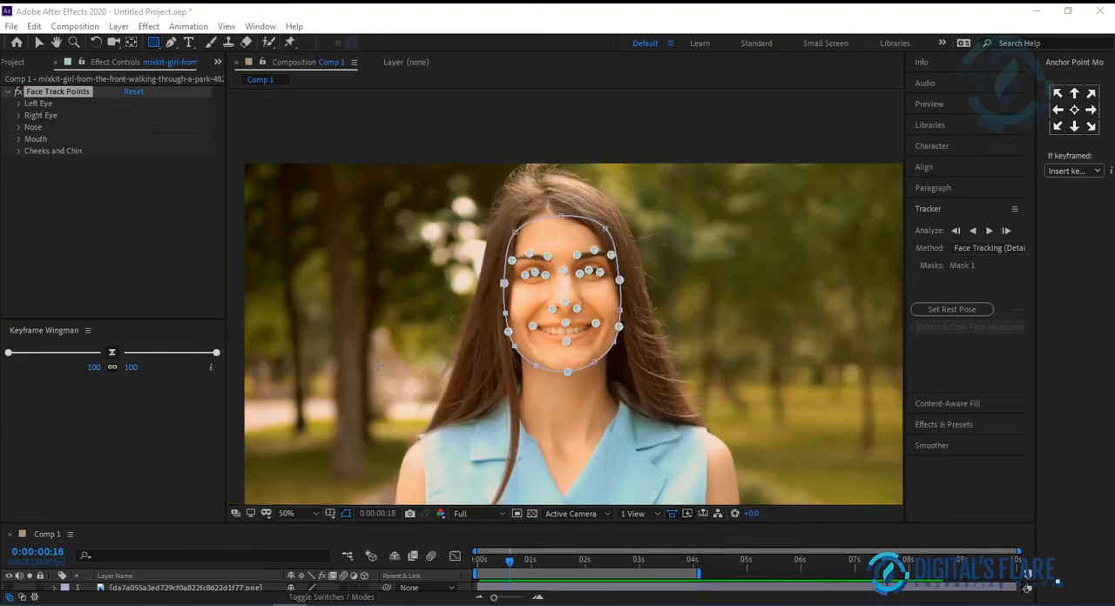
left_click_drag(510, 523, 341, 415)
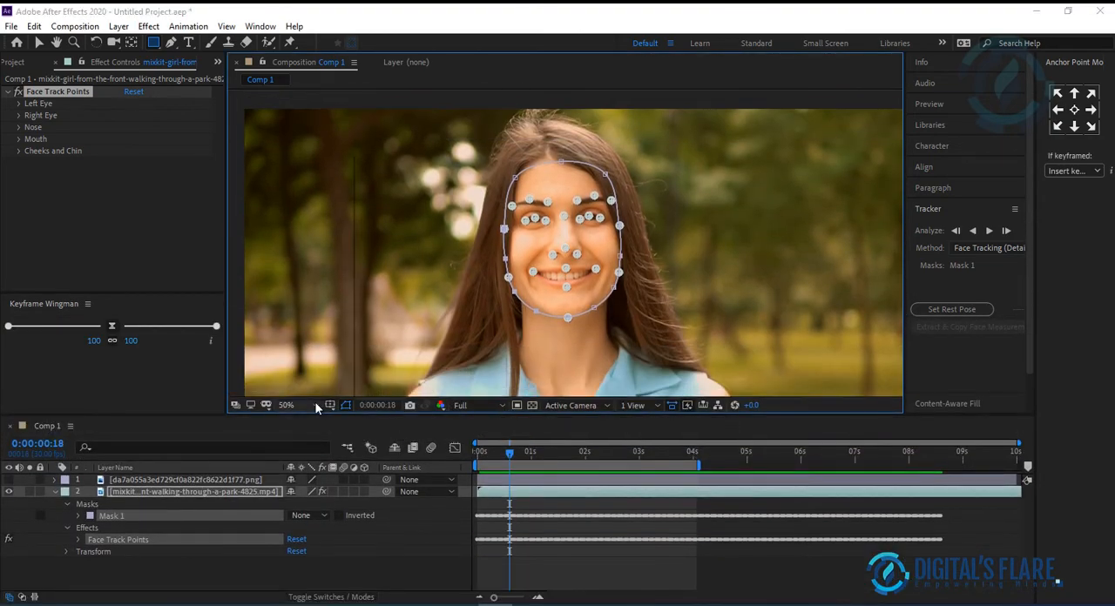
left_click(290, 404)
left_click(296, 170)
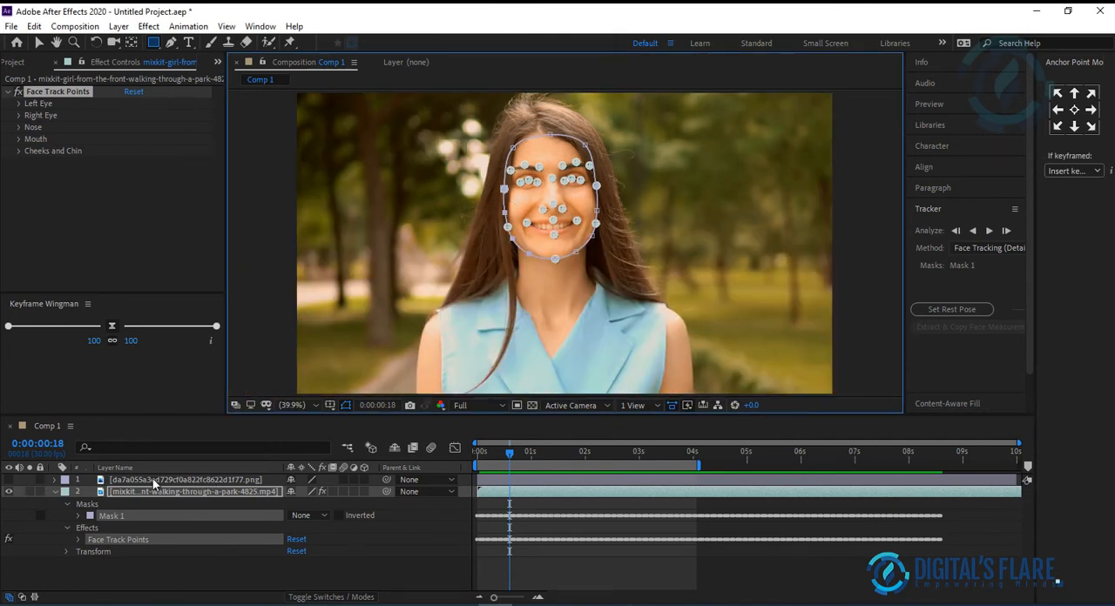
left_click_drag(510, 454, 422, 455)
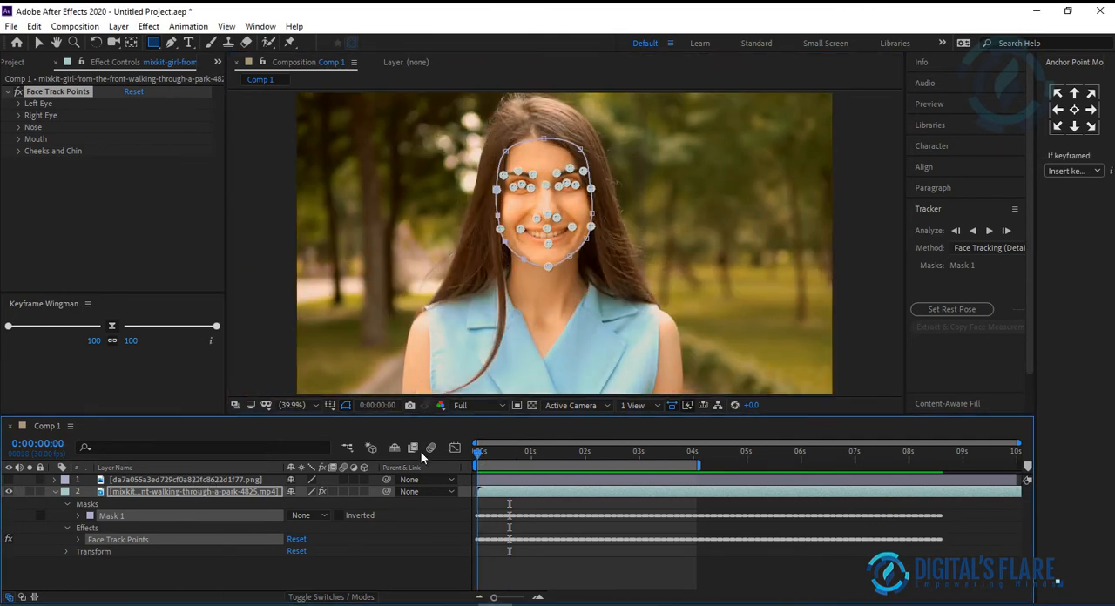
left_click(9, 479)
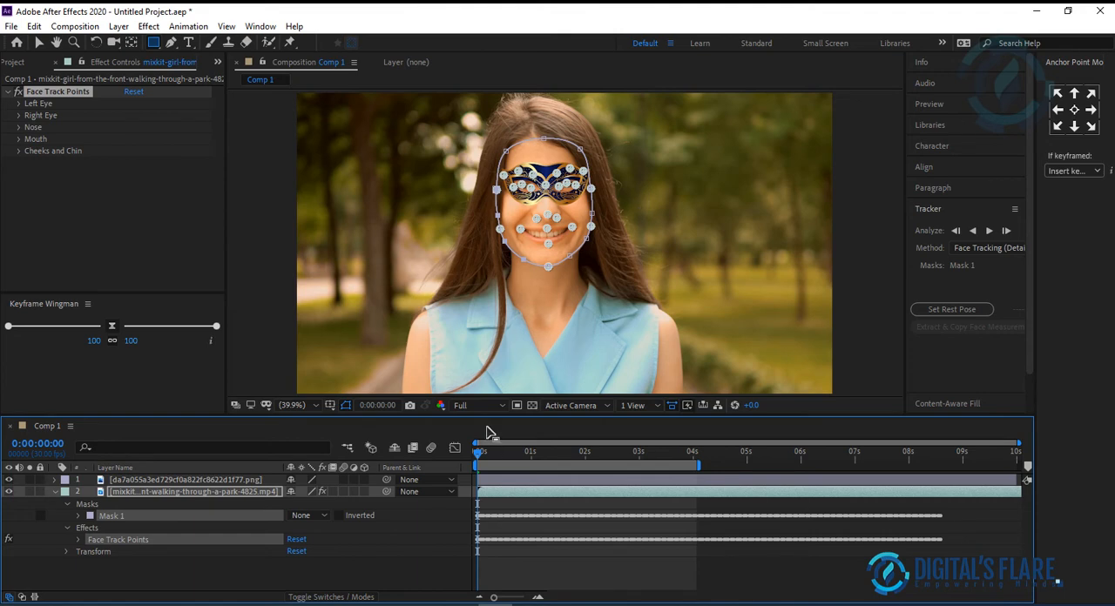
Step: Rename the masquerade mask image layer to Face Mask and the park footage layer to Video
left_click(139, 481)
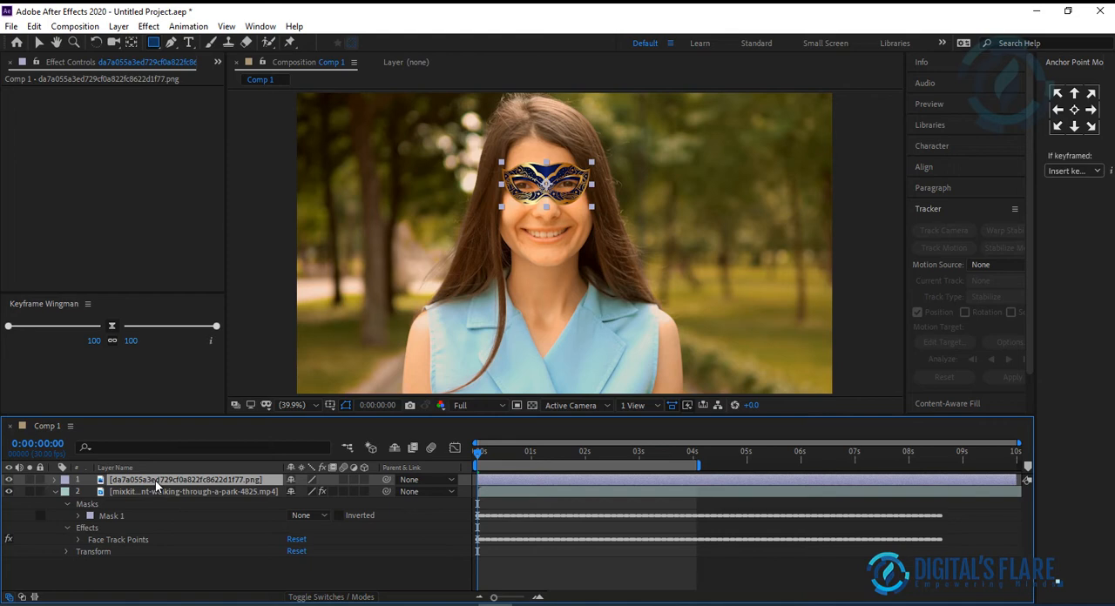
key("Return")
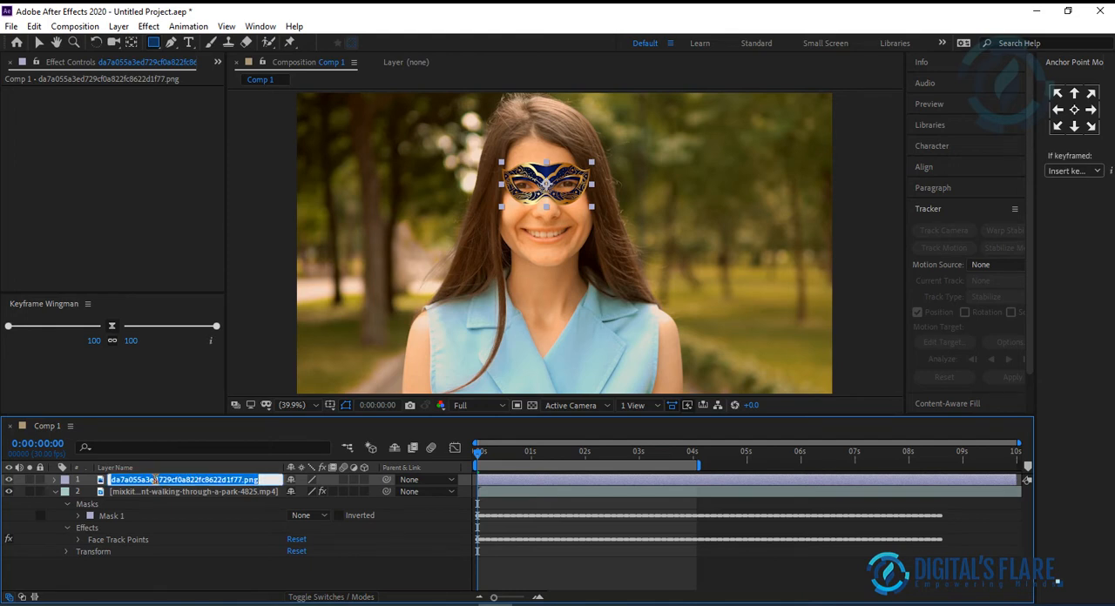
type("Face Mask")
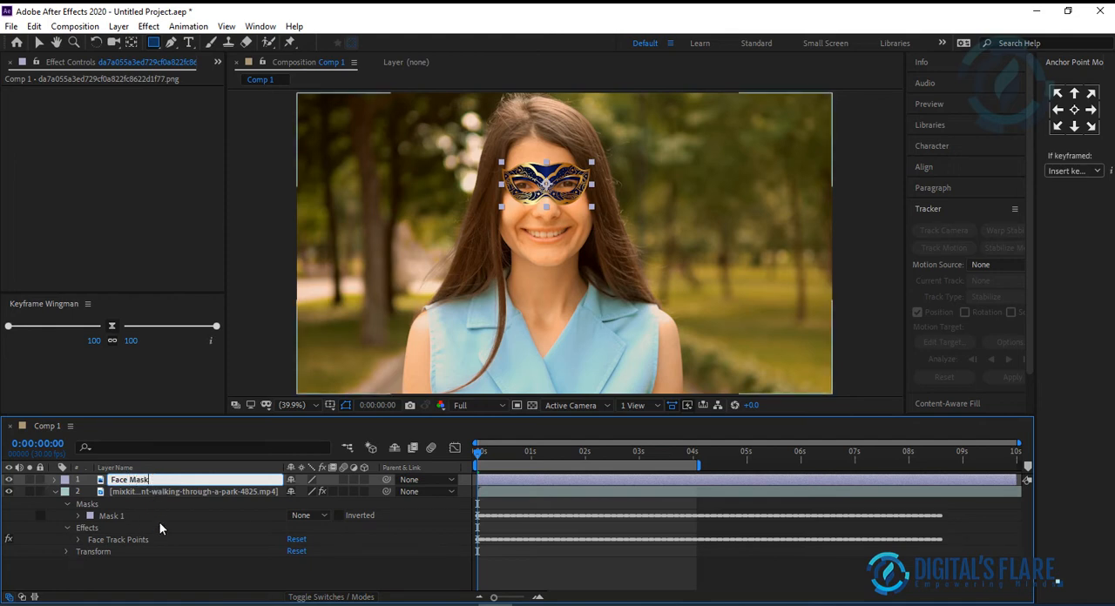
left_click(175, 576)
left_click(171, 490)
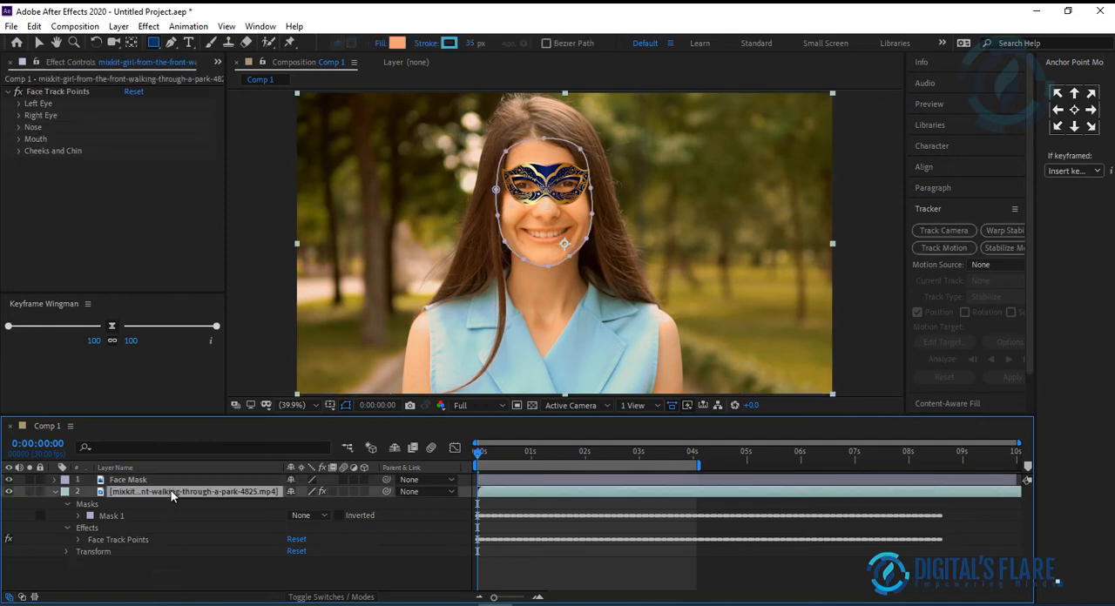
key("Return")
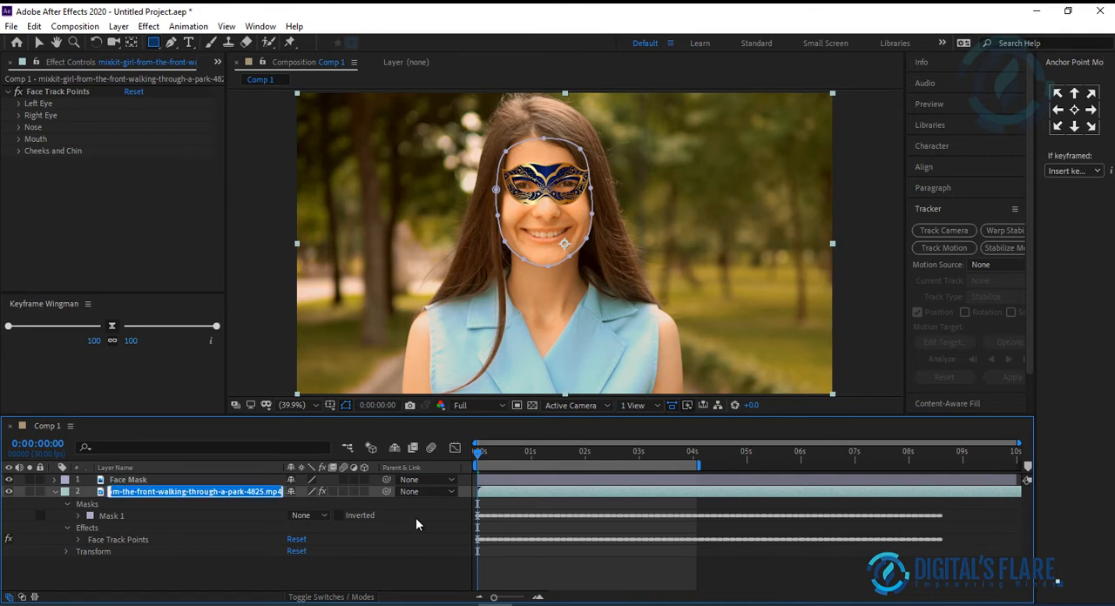
type("Video")
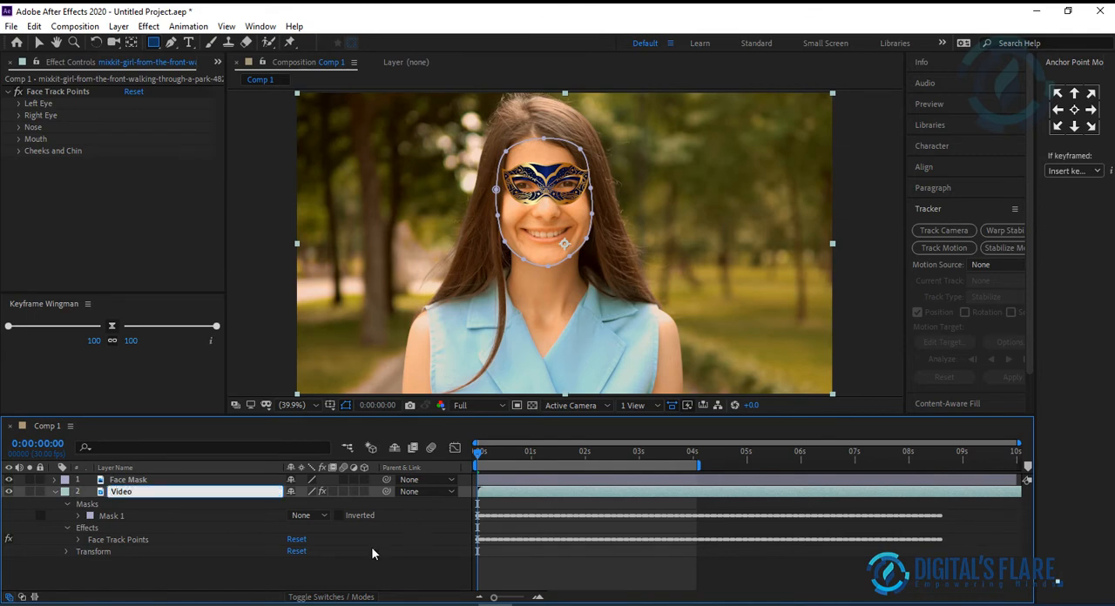
left_click(204, 567)
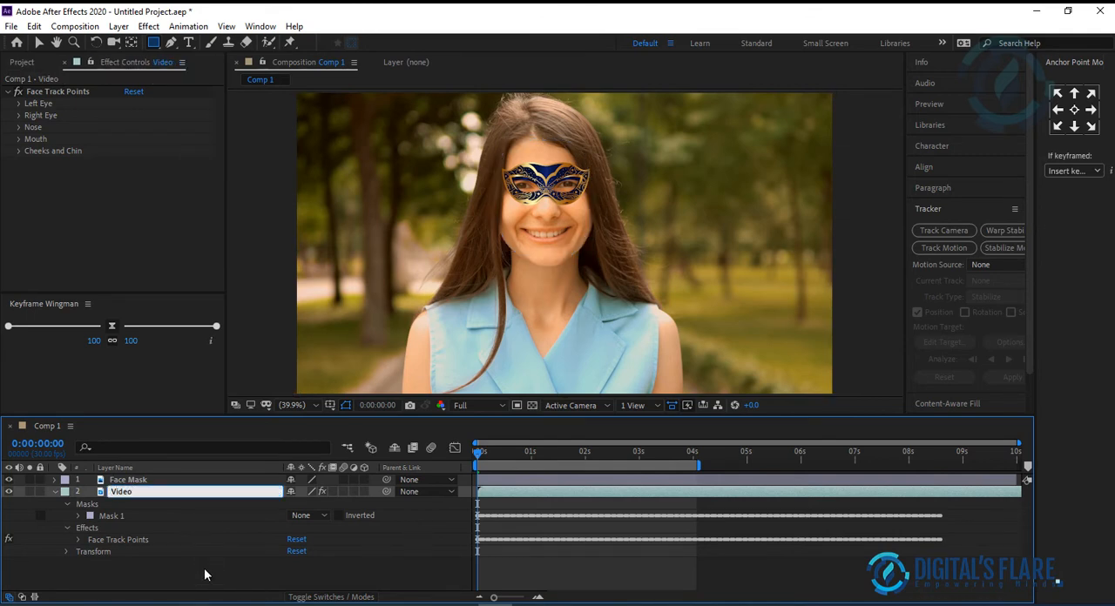
Step: Pre-compose the Face Mask layer, moving all attributes into the new composition
left_click(130, 479)
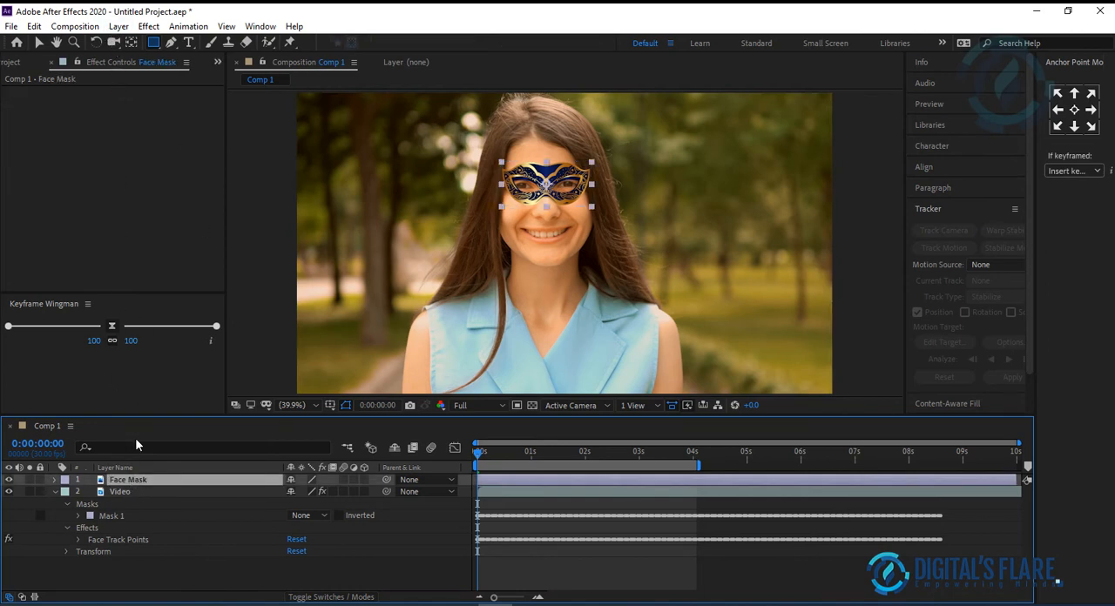
left_click(147, 27)
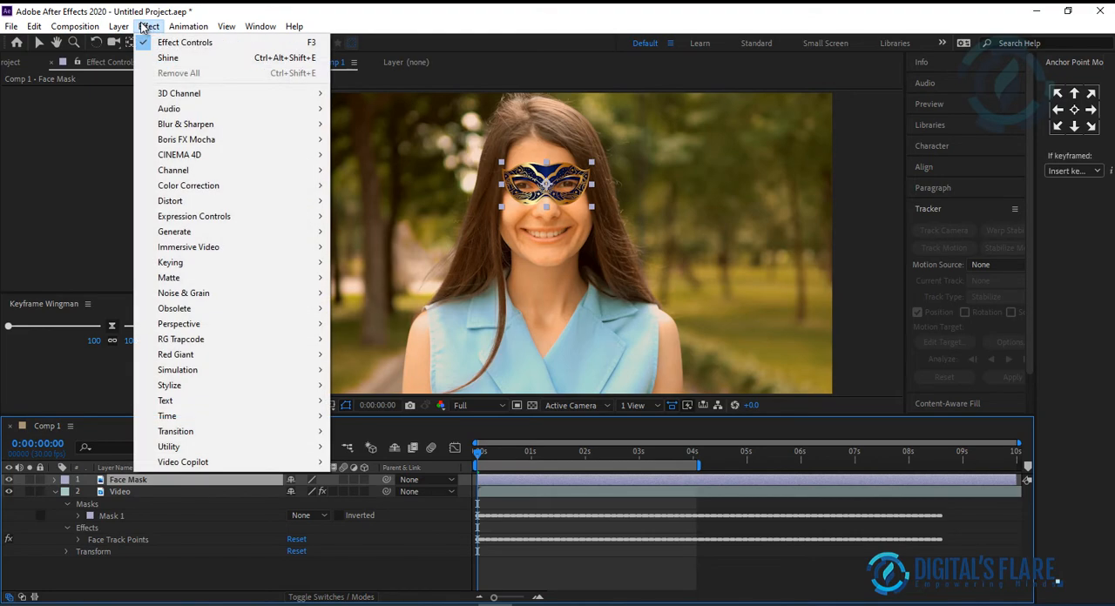
mouse_move(119, 27)
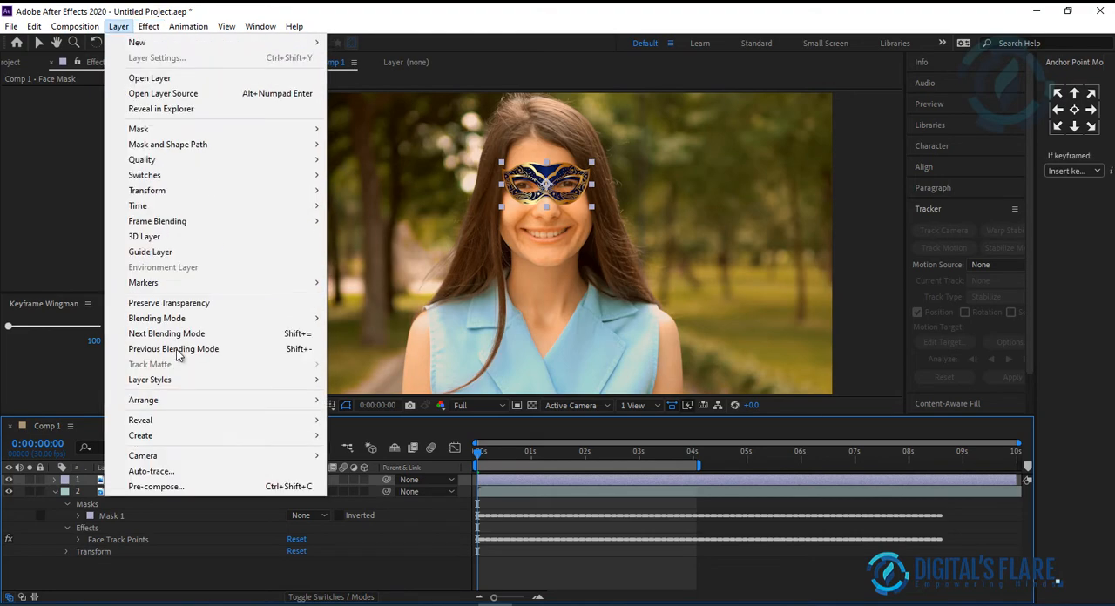
left_click(188, 489)
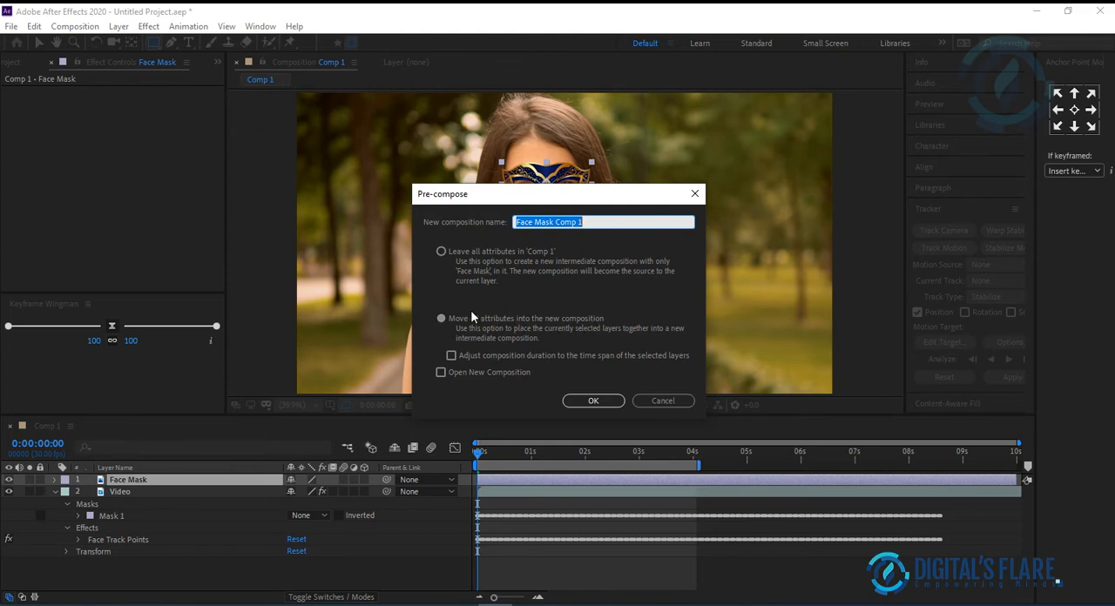
left_click(460, 317)
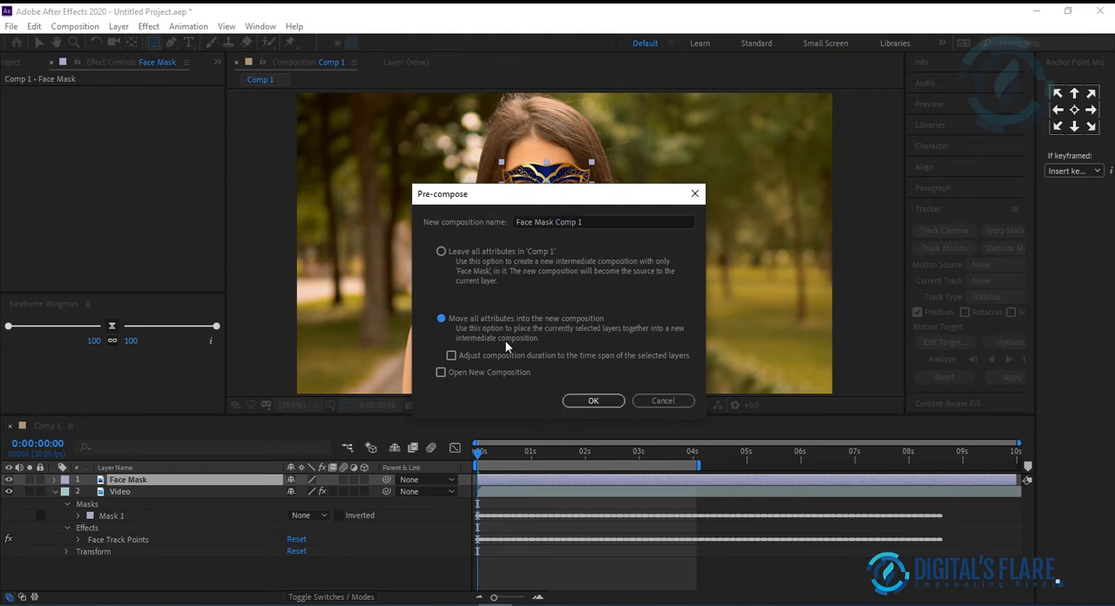
left_click(598, 402)
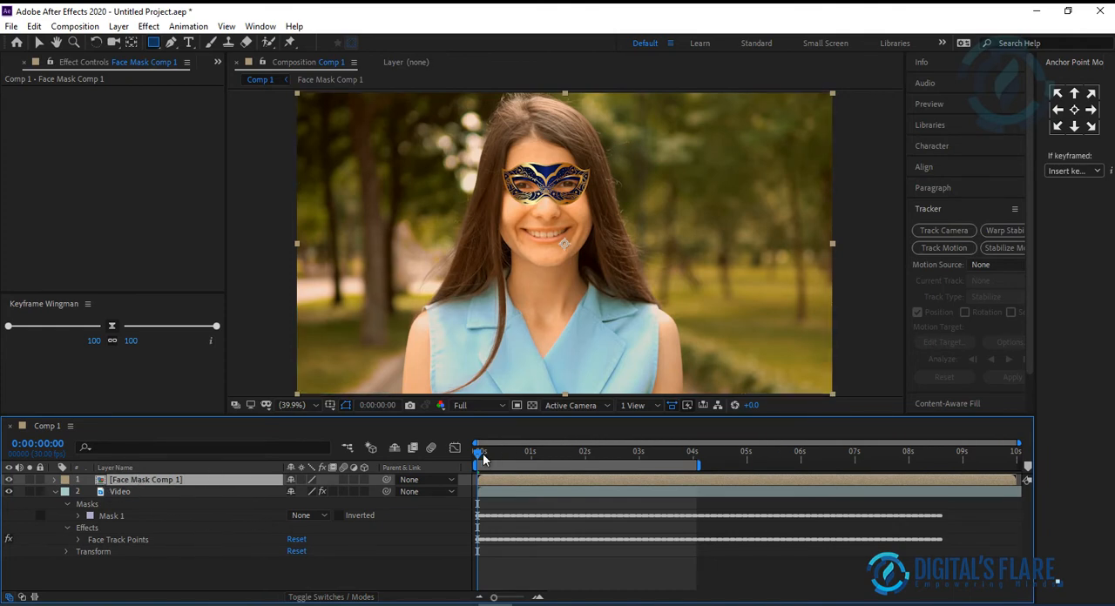
Step: Activate the Puppet Position Pin tool for the Face Mask Comp 1 layer, with the mask shown at 100% magnification
left_click(56, 479)
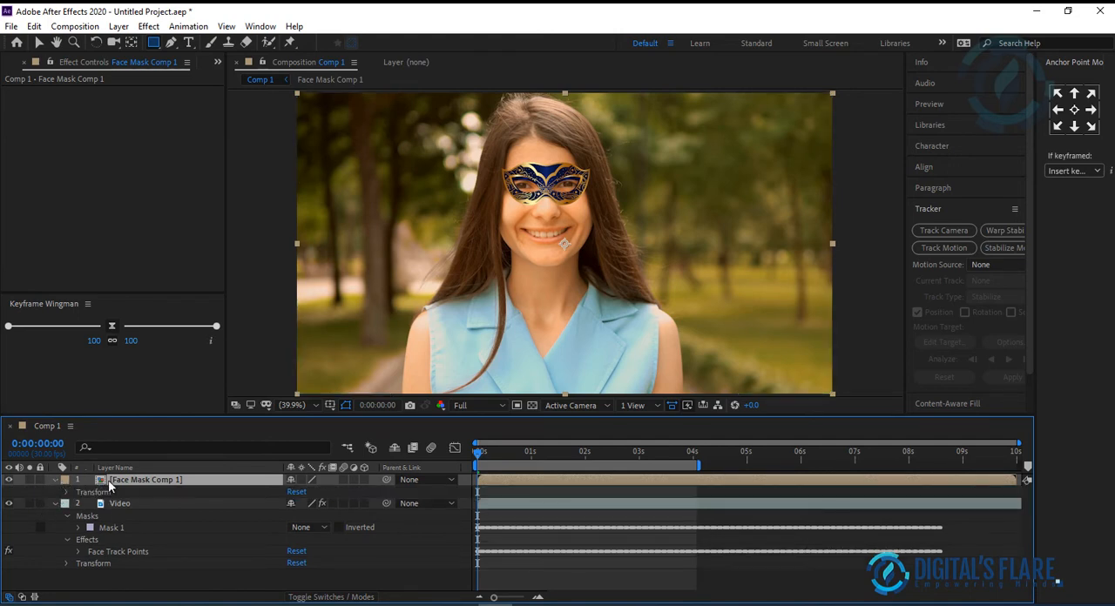
left_click(55, 481)
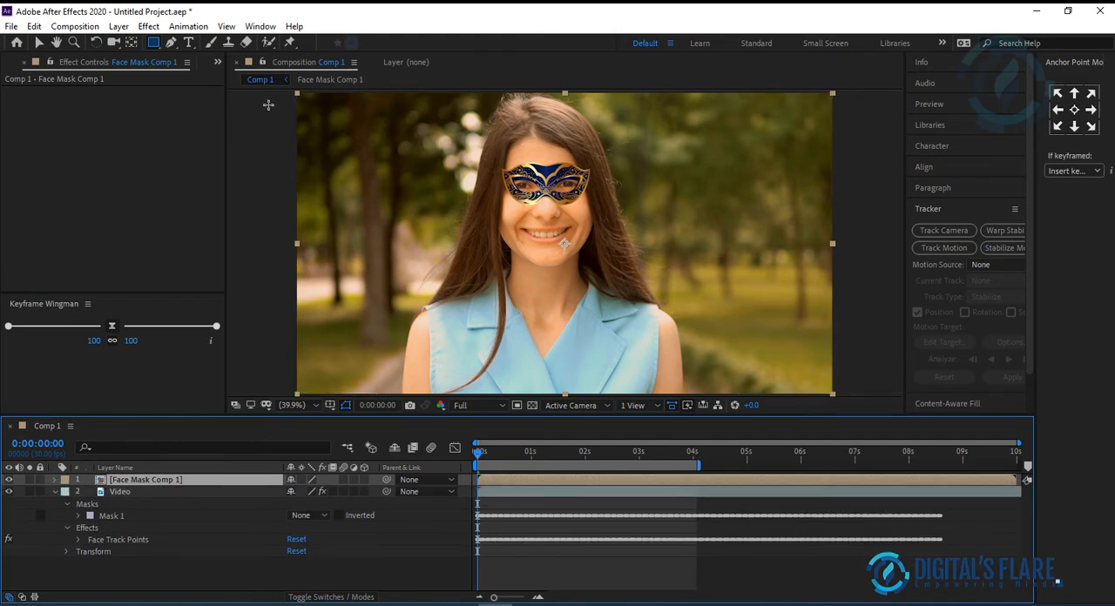
left_click(289, 42)
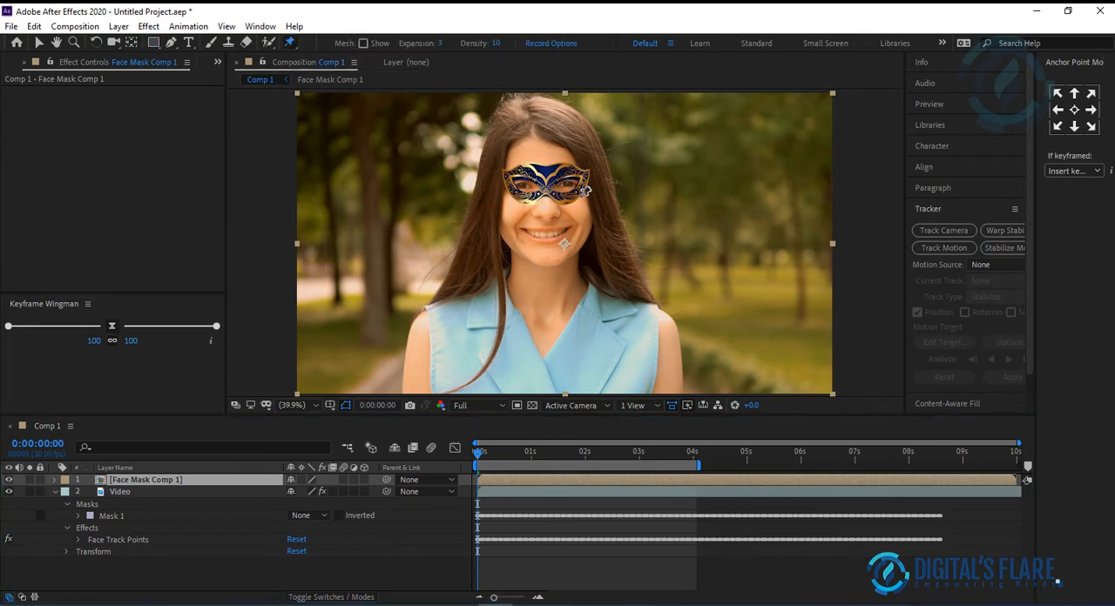
key("slash")
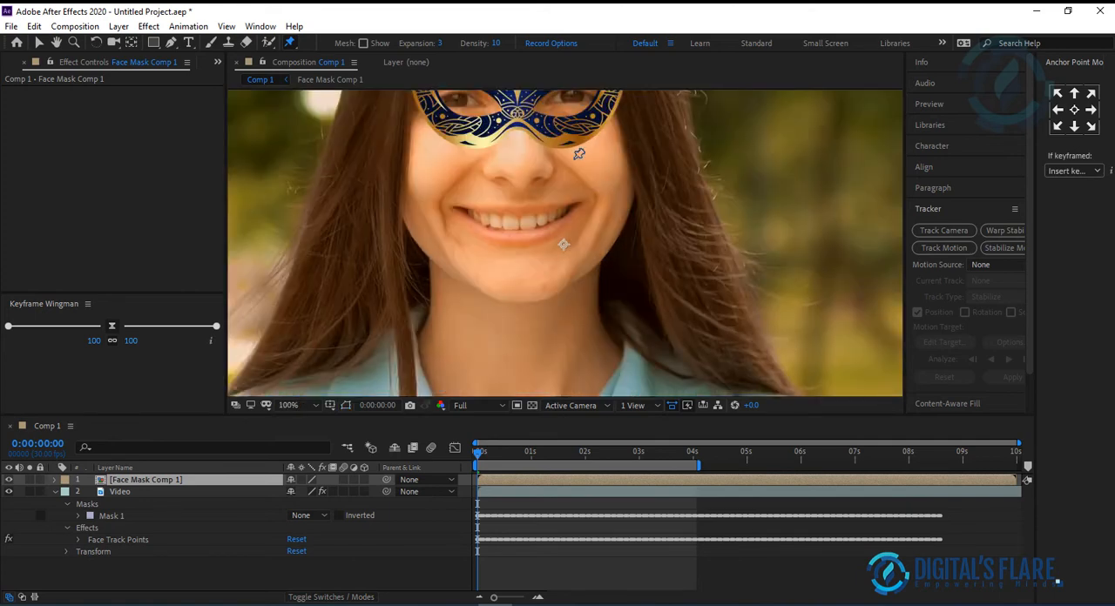
key("space")
left_click_drag(572, 142, 577, 292)
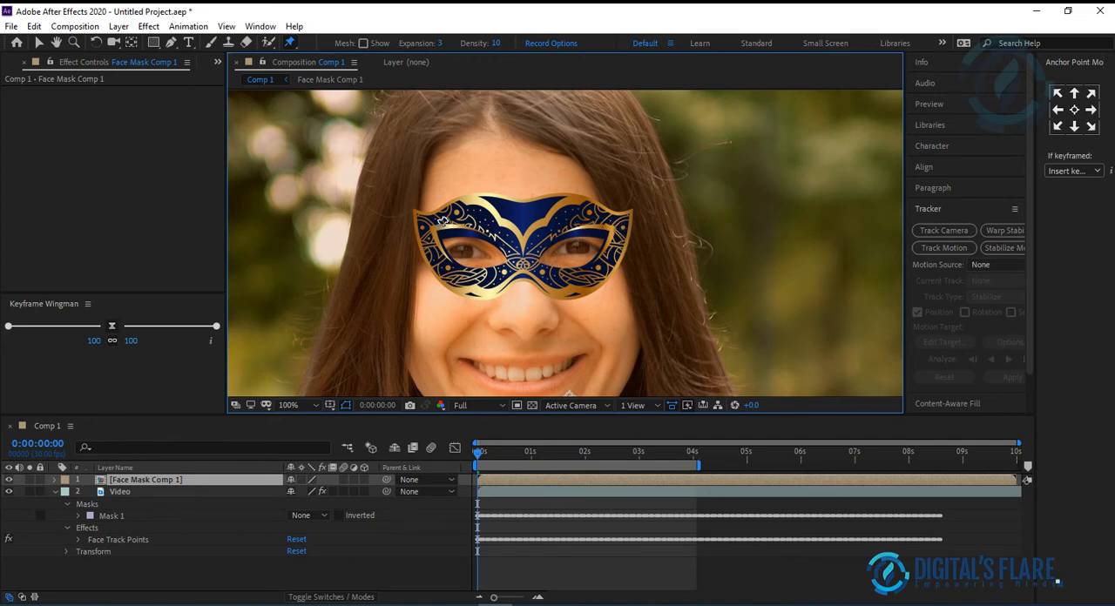
Step: Switch to Snipping Tool and compare the captured eyebrow and nose track points with the mask in the composition
left_click(613, 604)
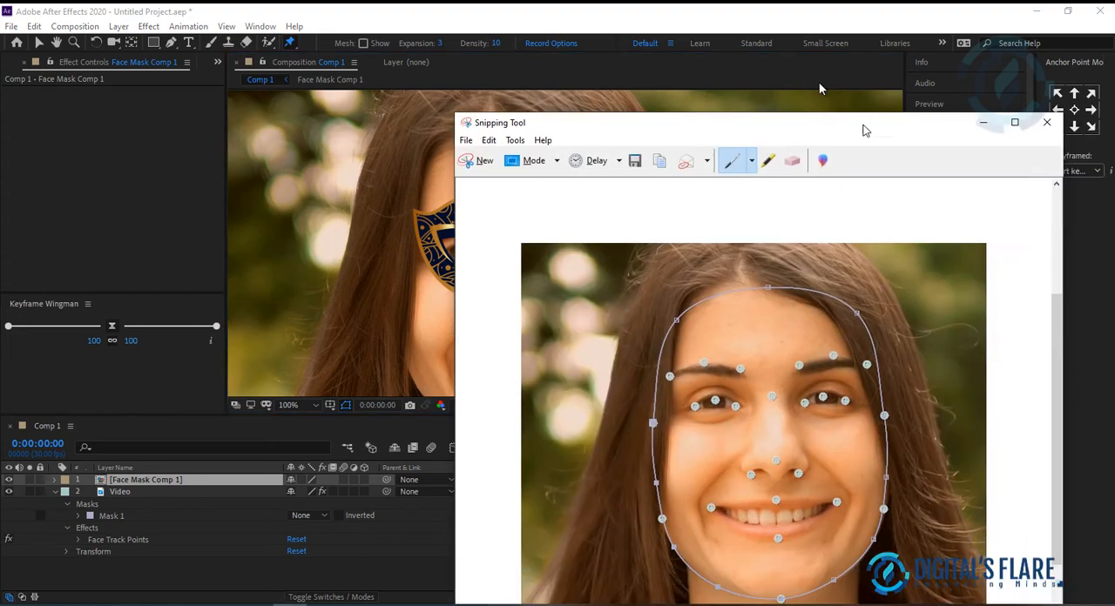
left_click_drag(865, 129, 841, 29)
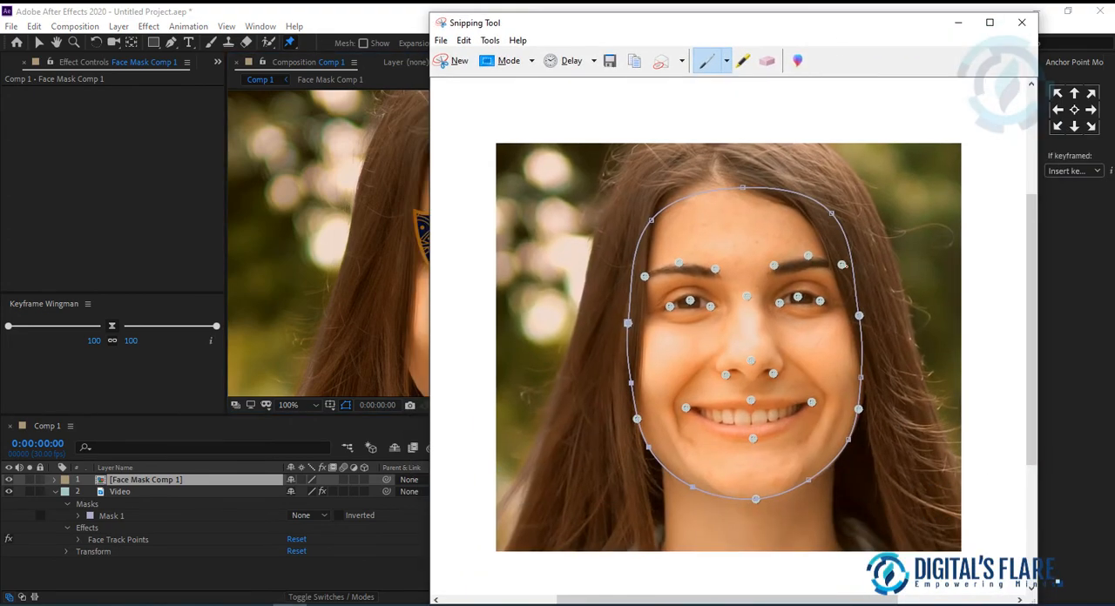
left_click_drag(677, 26, 783, 45)
left_click(1066, 44)
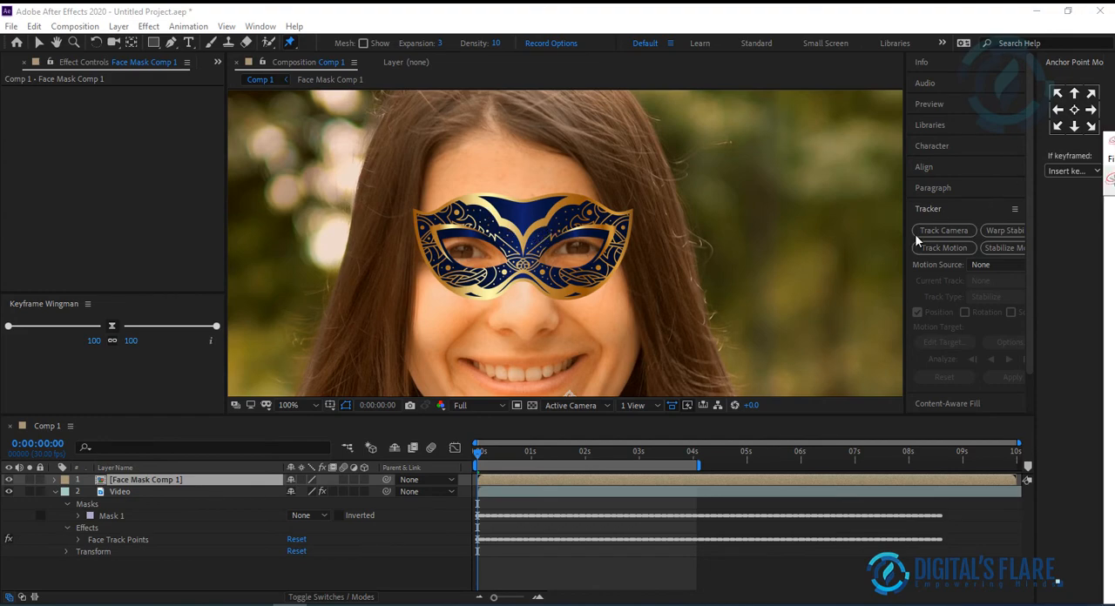
left_click_drag(1114, 149, 604, 40)
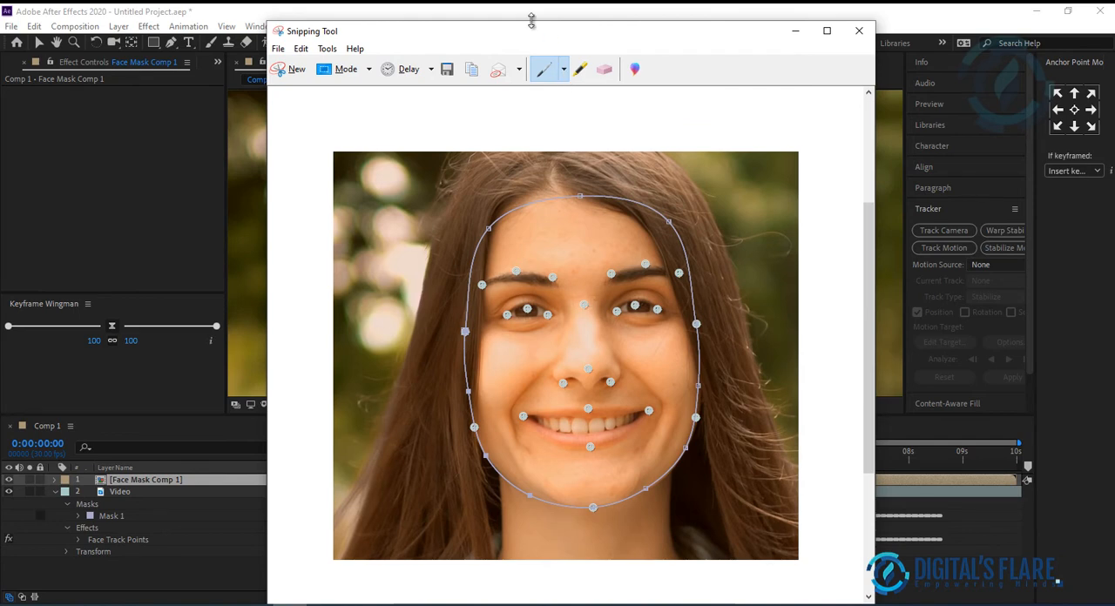
left_click_drag(484, 38, 1114, 130)
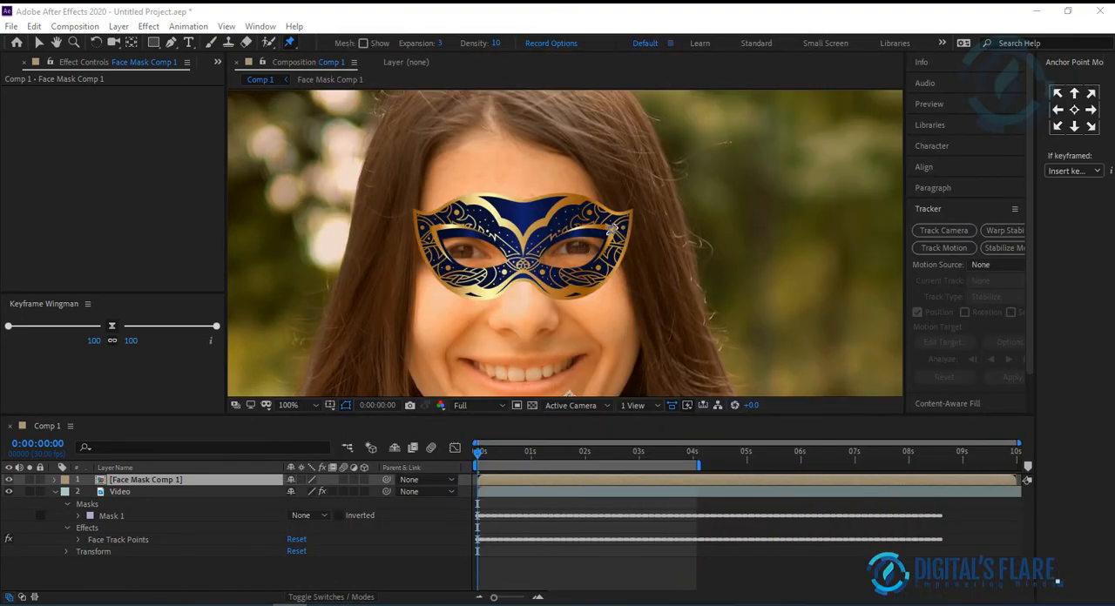
left_click_drag(1114, 130, 1000, 74)
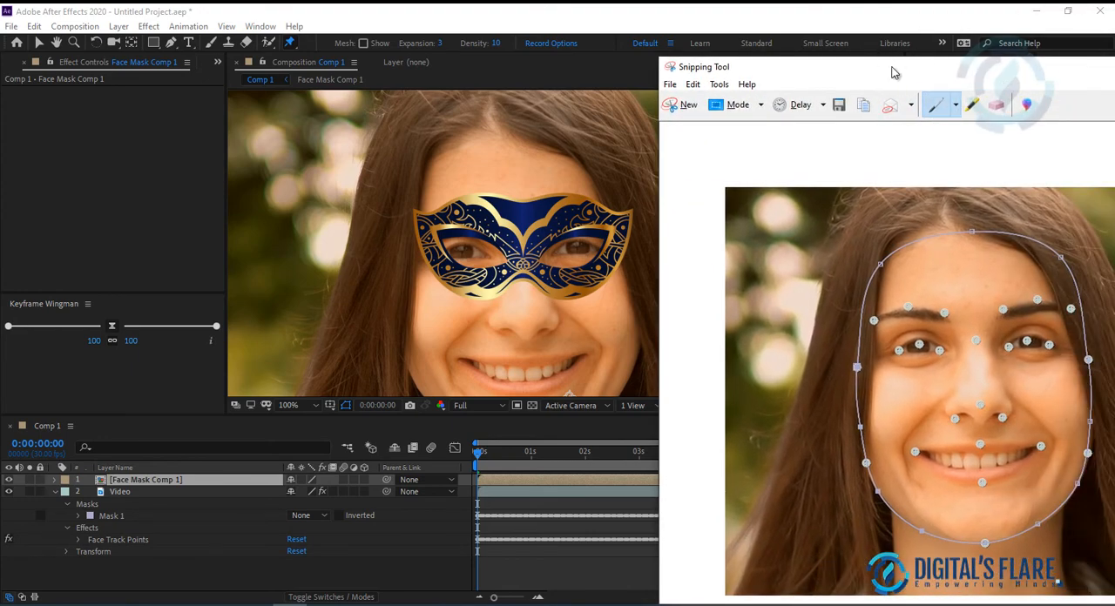
left_click_drag(892, 68, 1114, 95)
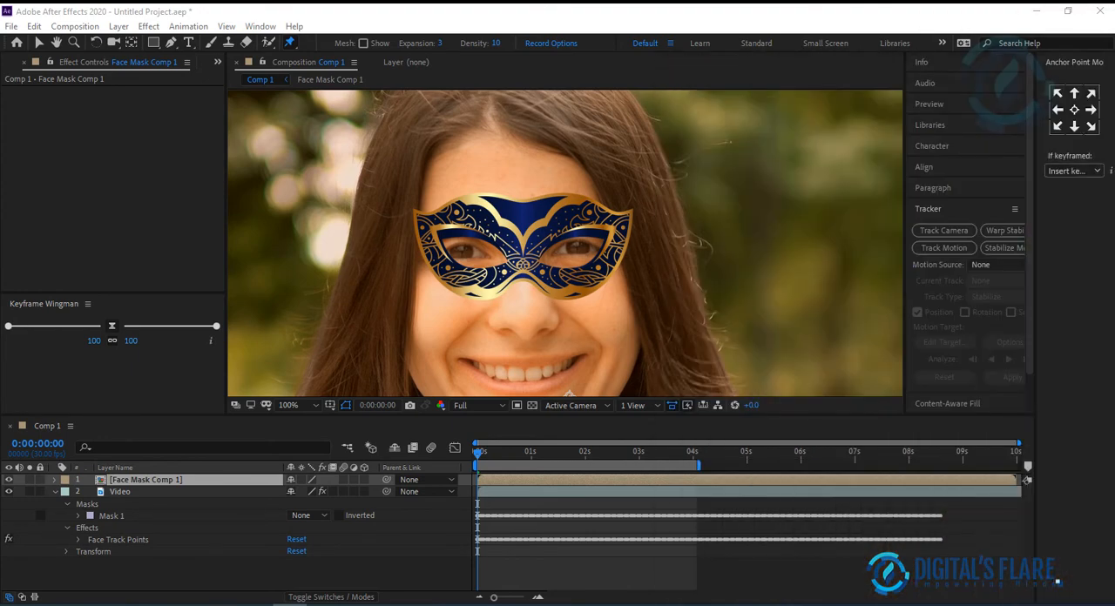
Step: Place three puppet pins on the mask: one at each outer eyebrow and one at the nose bridge
left_click(615, 226)
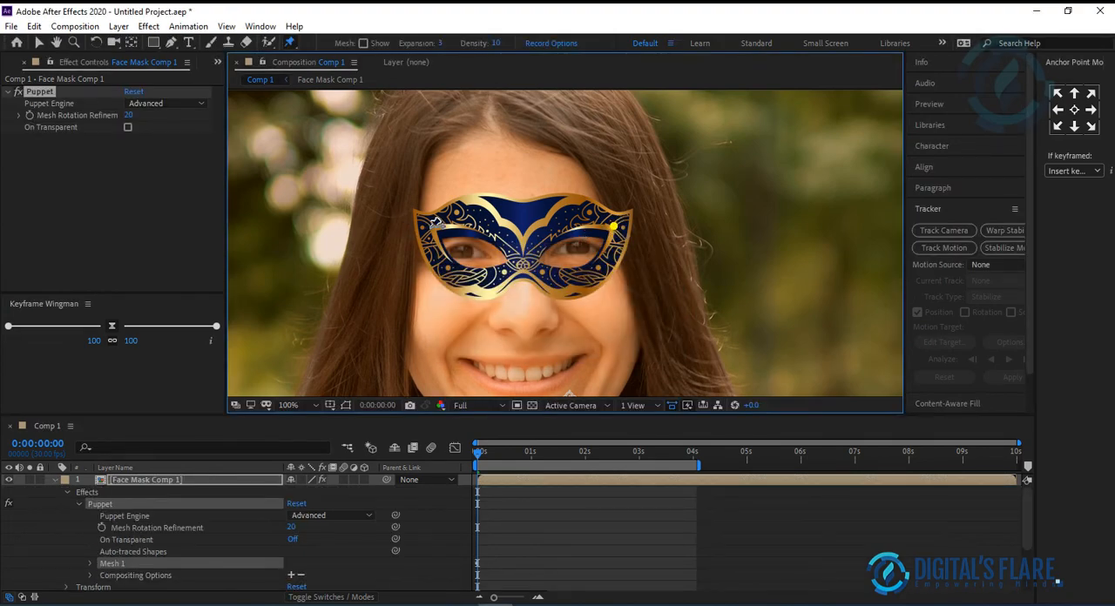
left_click(431, 227)
left_click(522, 252)
left_click(38, 42)
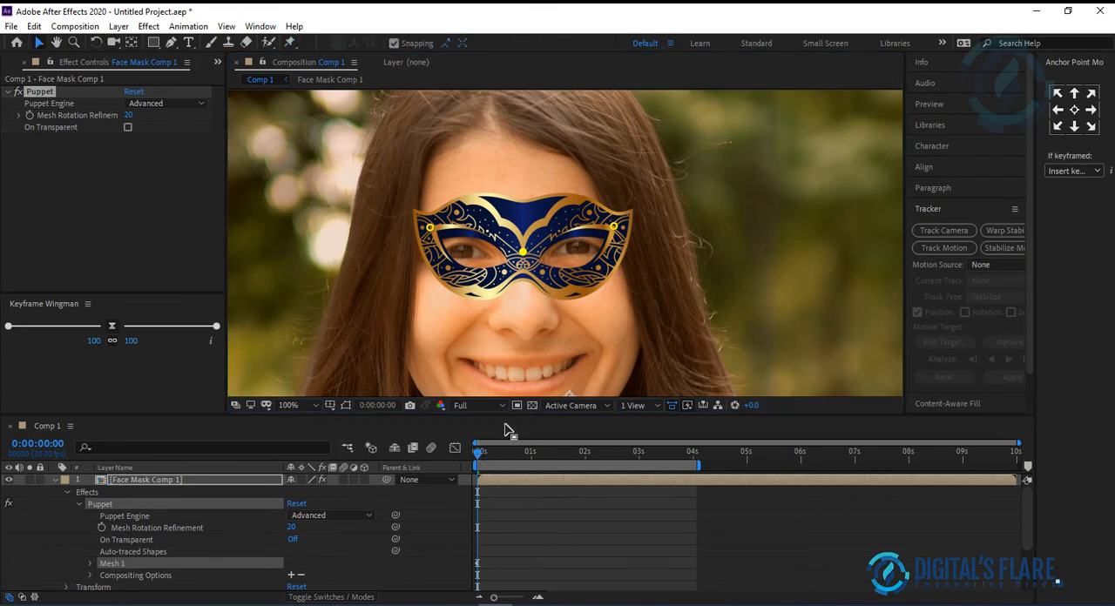
Step: Reveal the pins under the Puppet effect's Mesh 1 Deform group and rename Puppet Pin 3 to Nose Bridge
left_click_drag(518, 415, 520, 330)
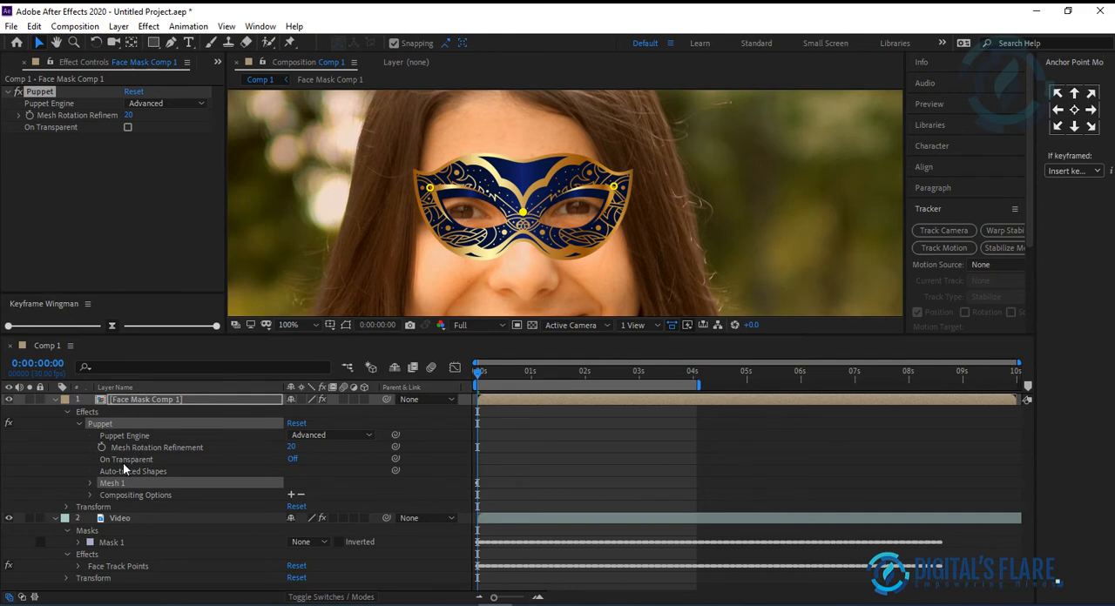
left_click(90, 484)
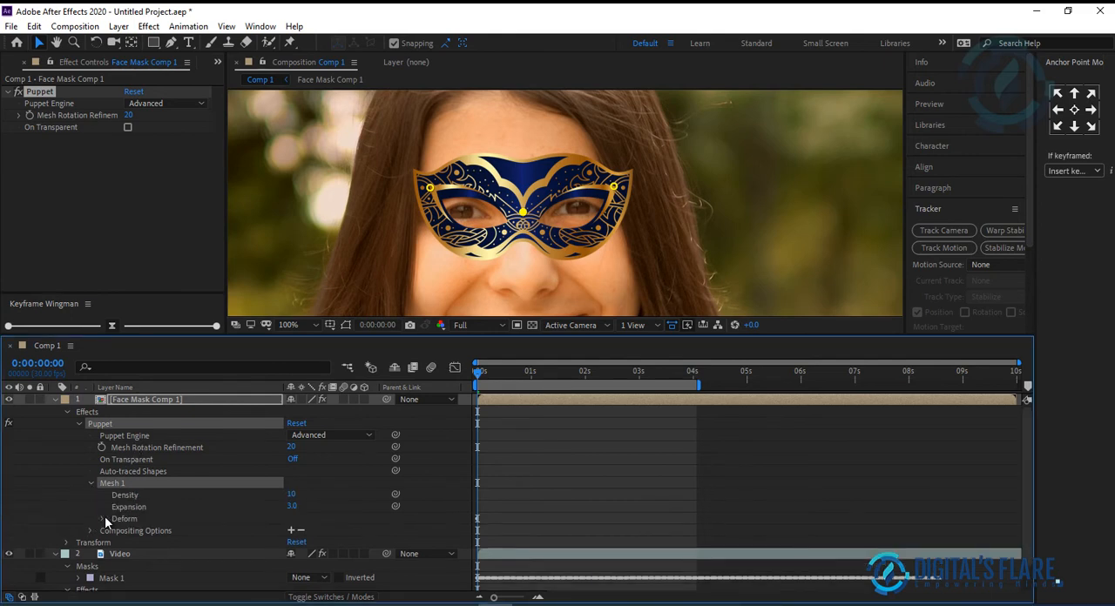
left_click(104, 519)
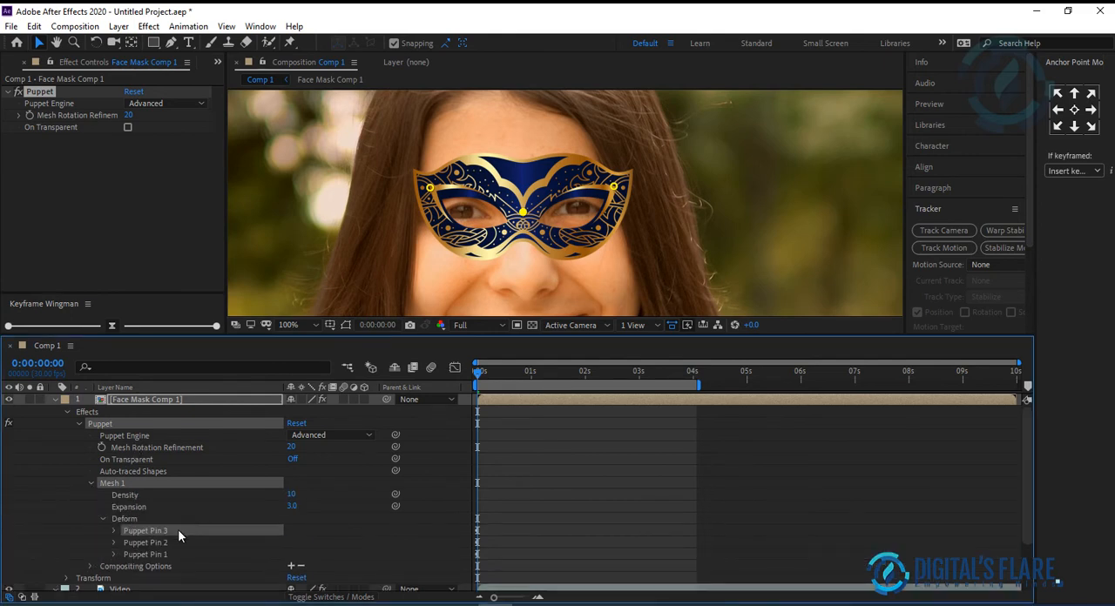
scroll(178, 528, "down", 1)
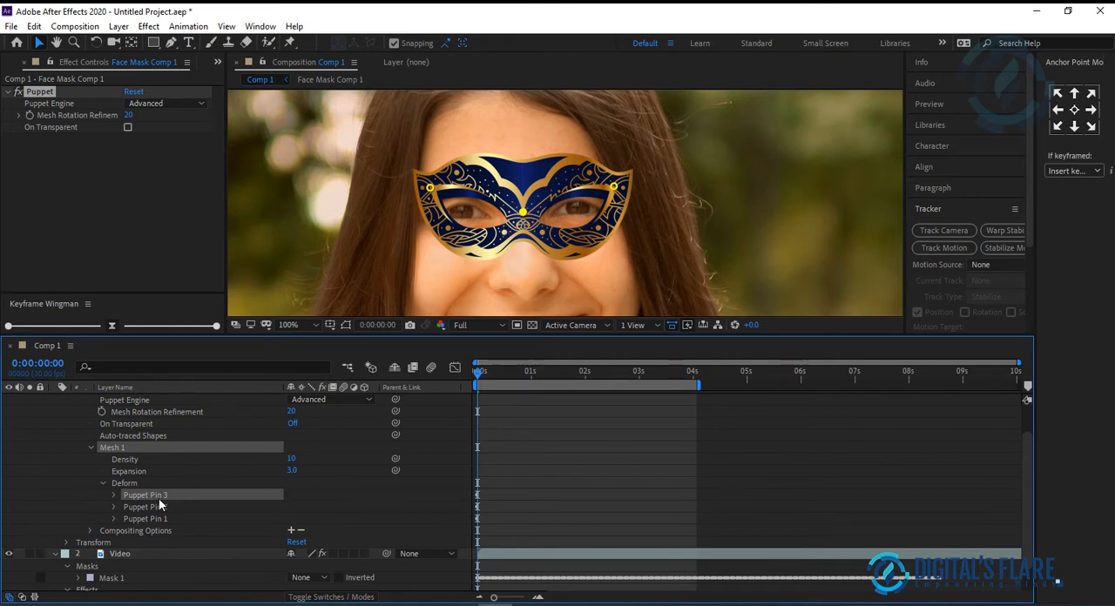
key("Return")
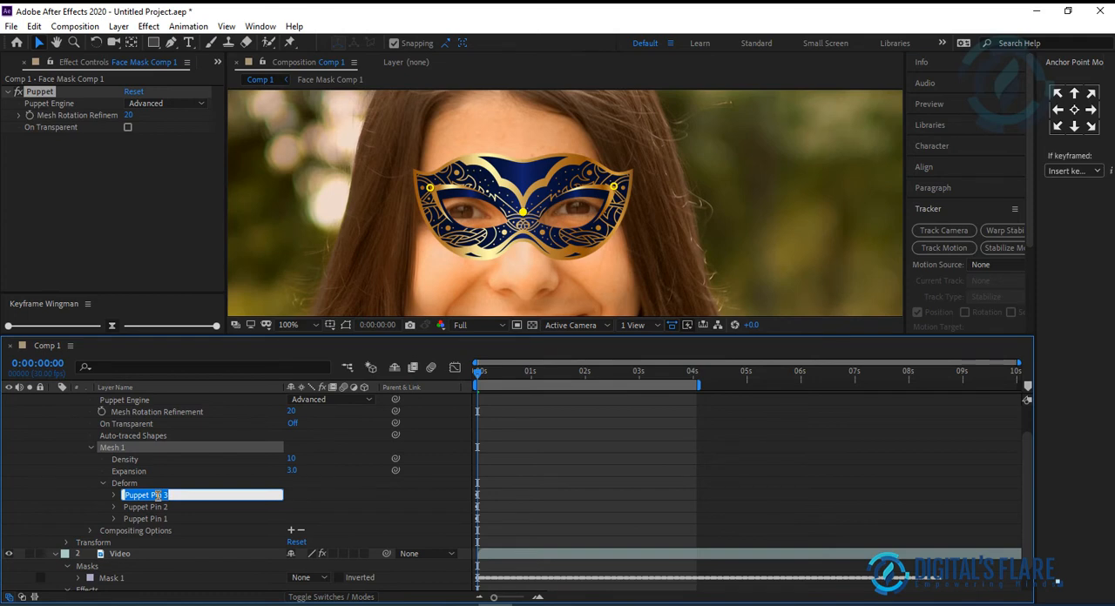
type("Nose Bridge")
Step: Rename Puppet Pin 2 to Right Eyebrow outer
left_click(153, 507)
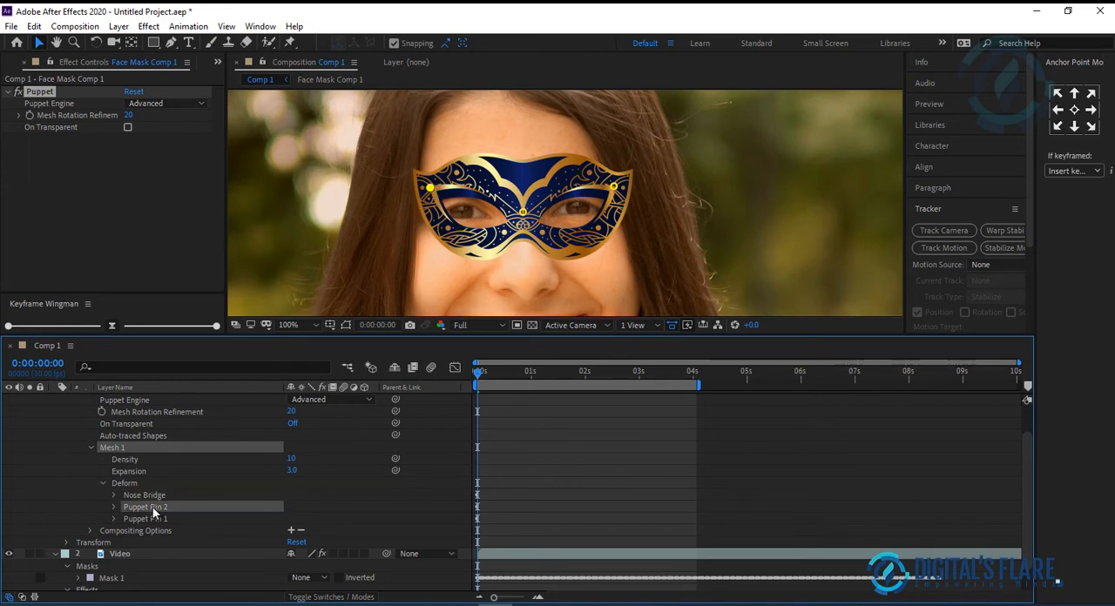
key("Return")
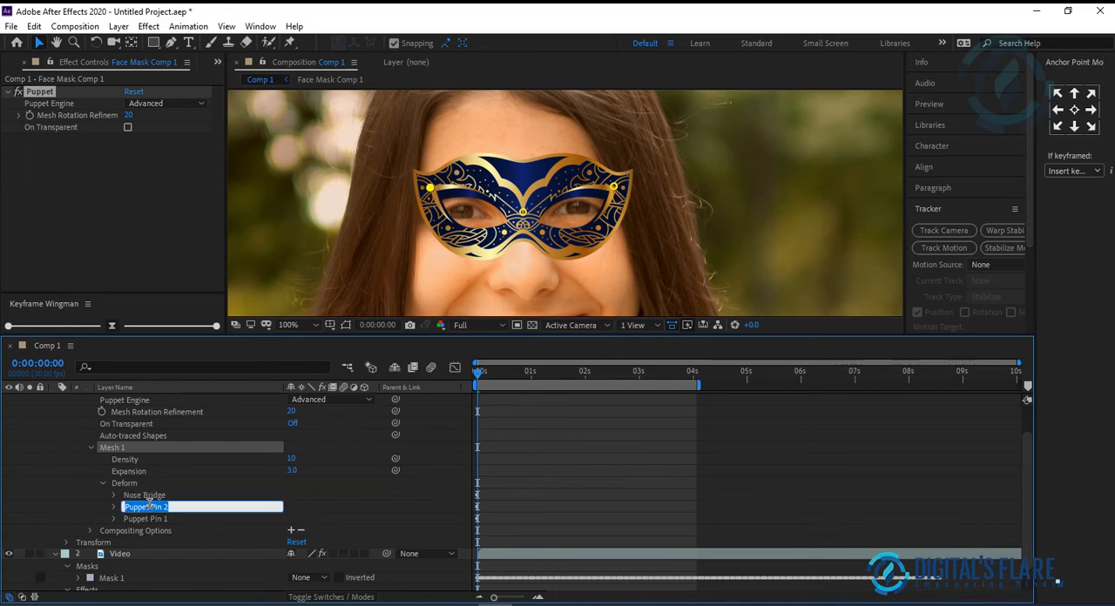
type("Rig")
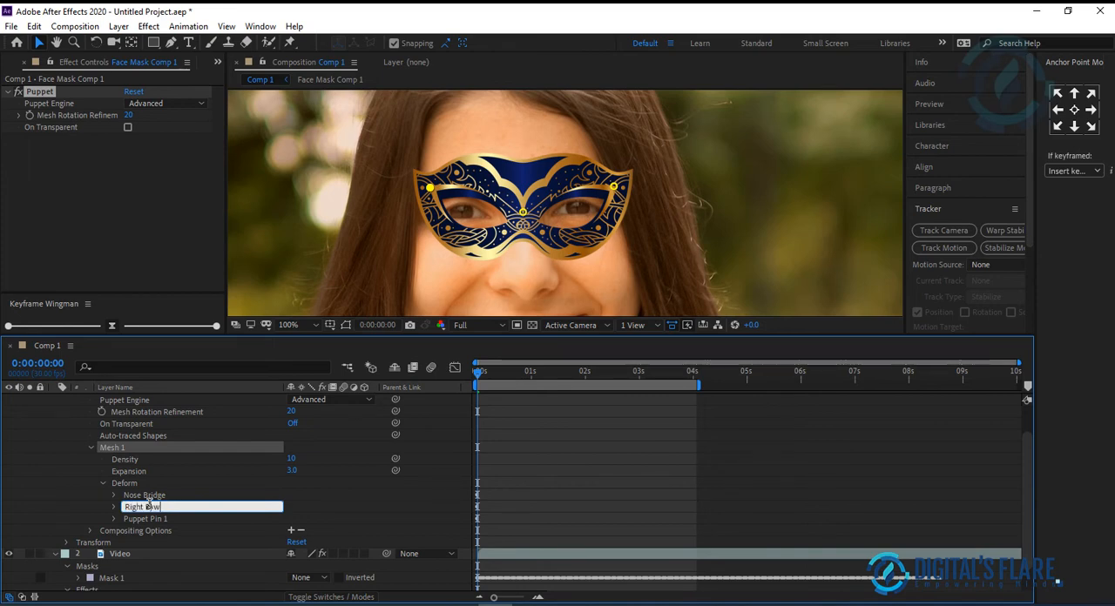
type("ht Eyebrow outer")
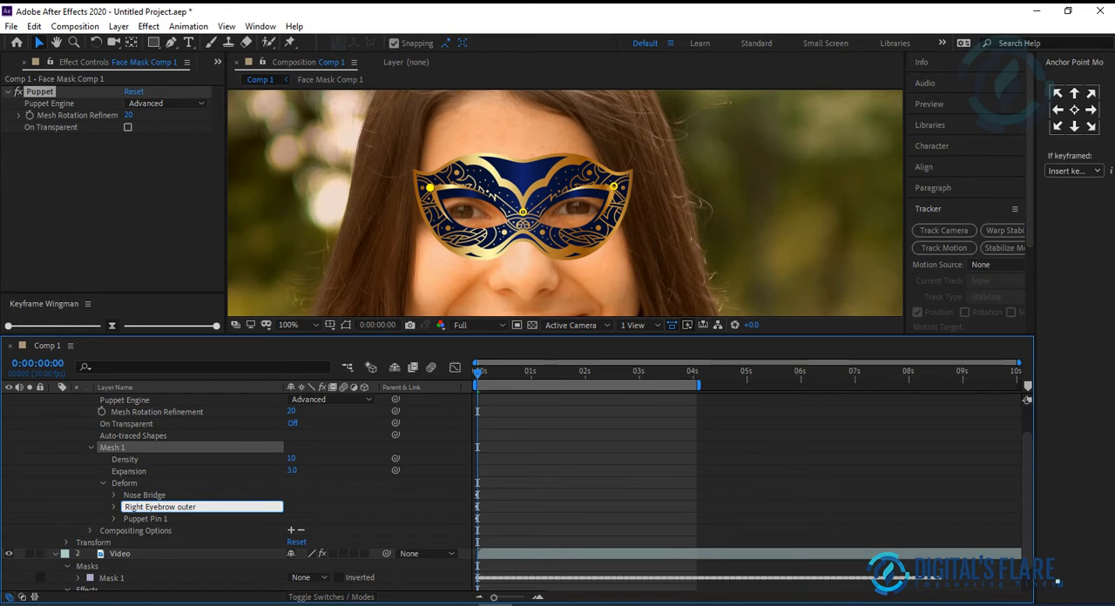
Step: Rename Puppet Pin 1 to Left Eyebrow outer
left_click(155, 520)
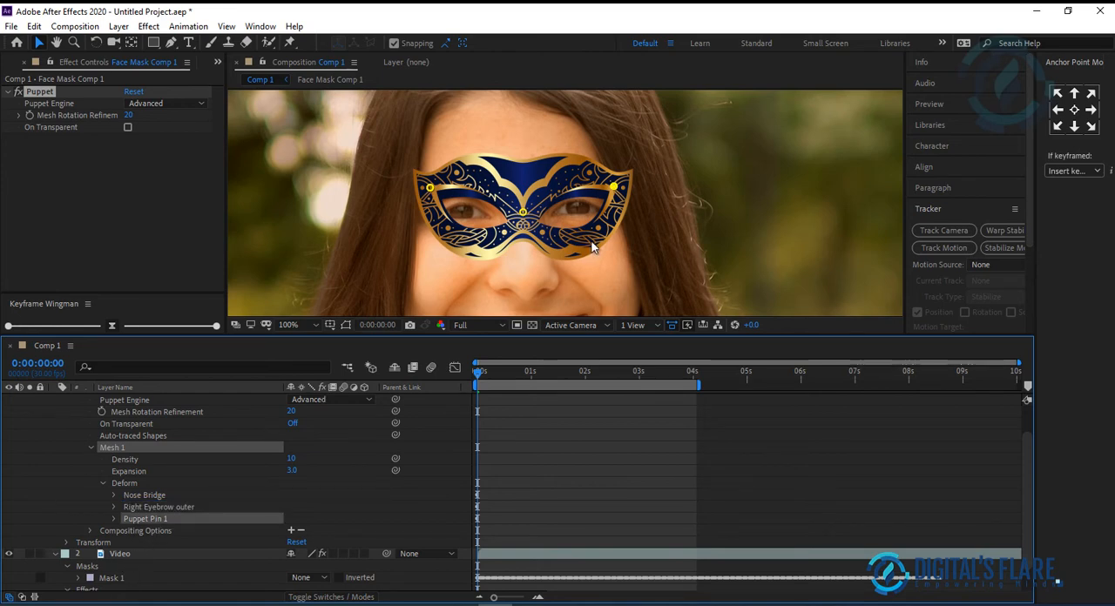
key("Return")
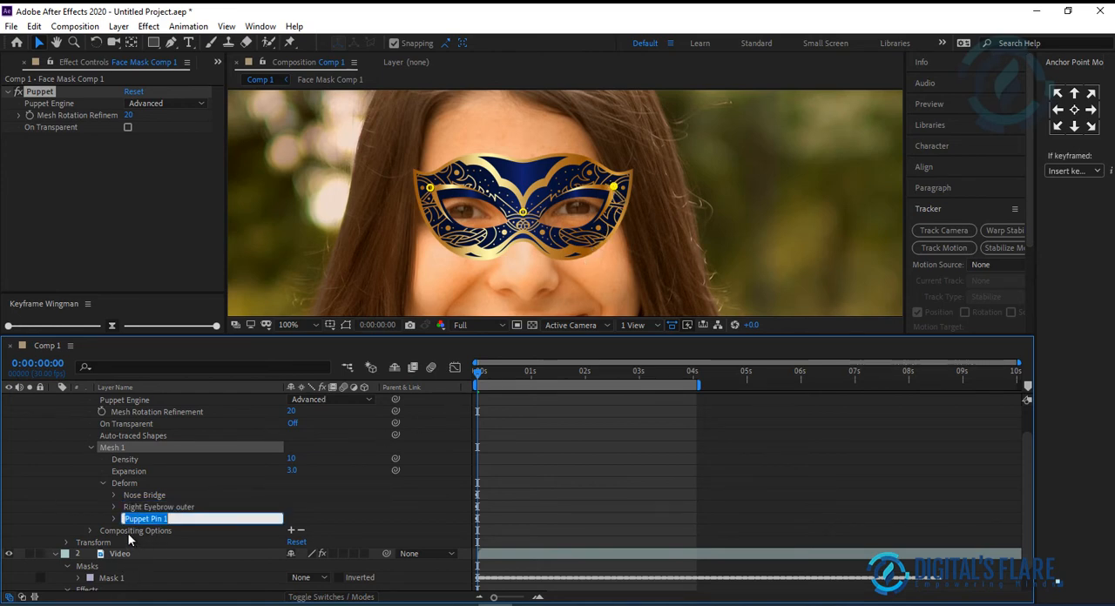
type("Left Eye")
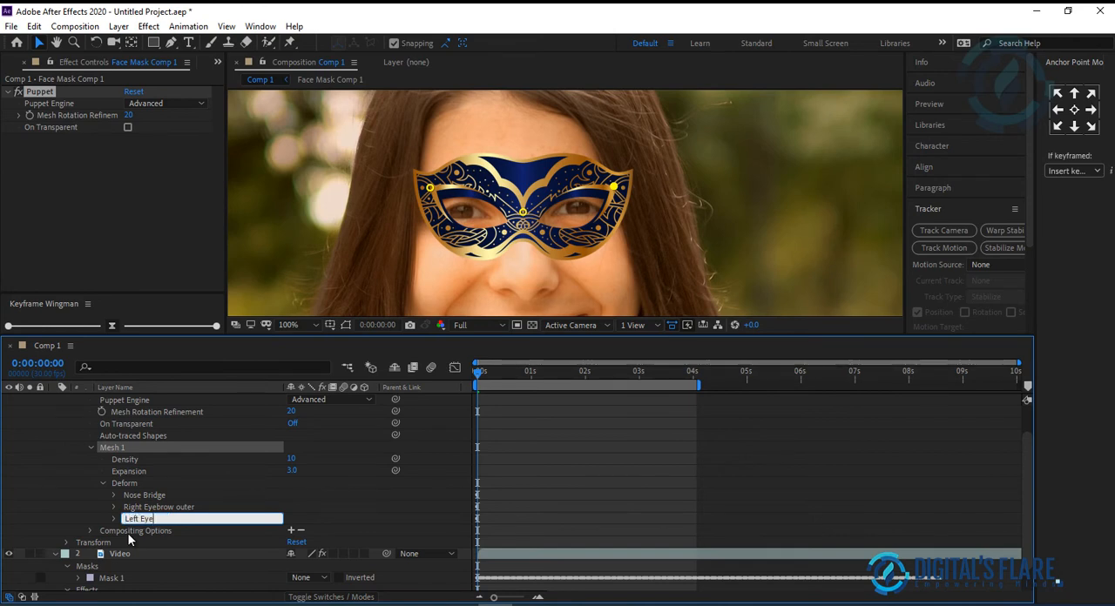
type("brow outer")
scroll(141, 505, "down", 1)
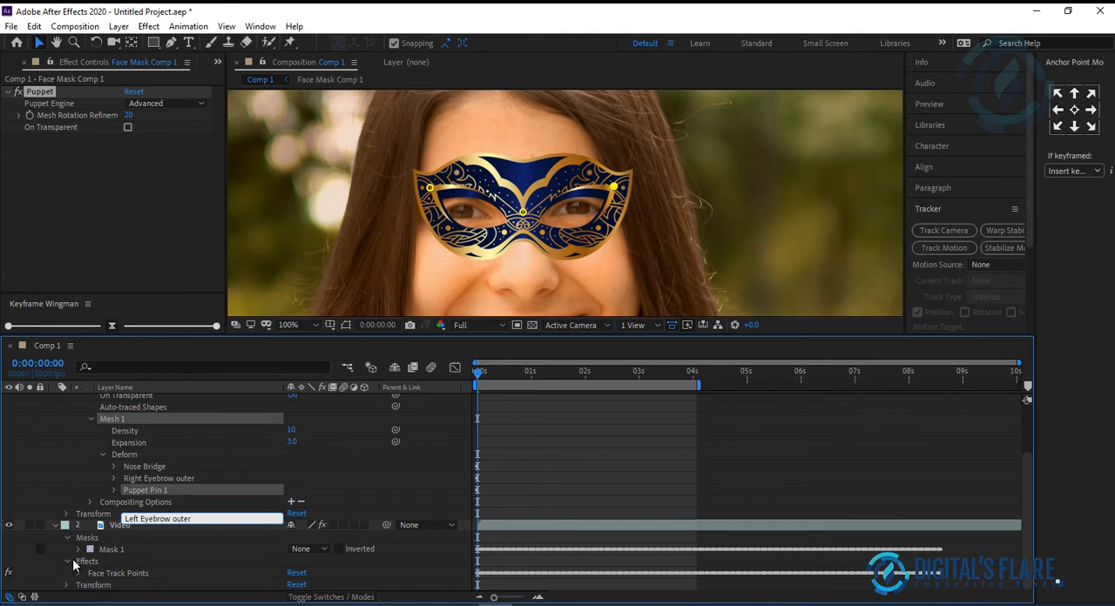
left_click(155, 466)
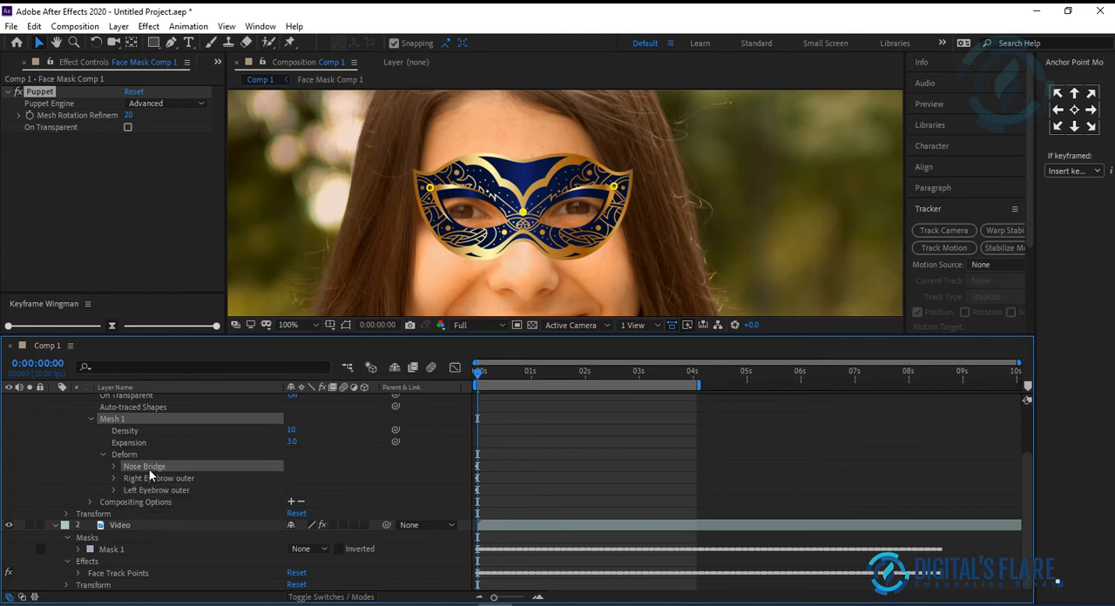
Step: Link the Left Eyebrow outer pin's Position to the Left Eyebrow Outer face track point of the Video layer
left_click(114, 466)
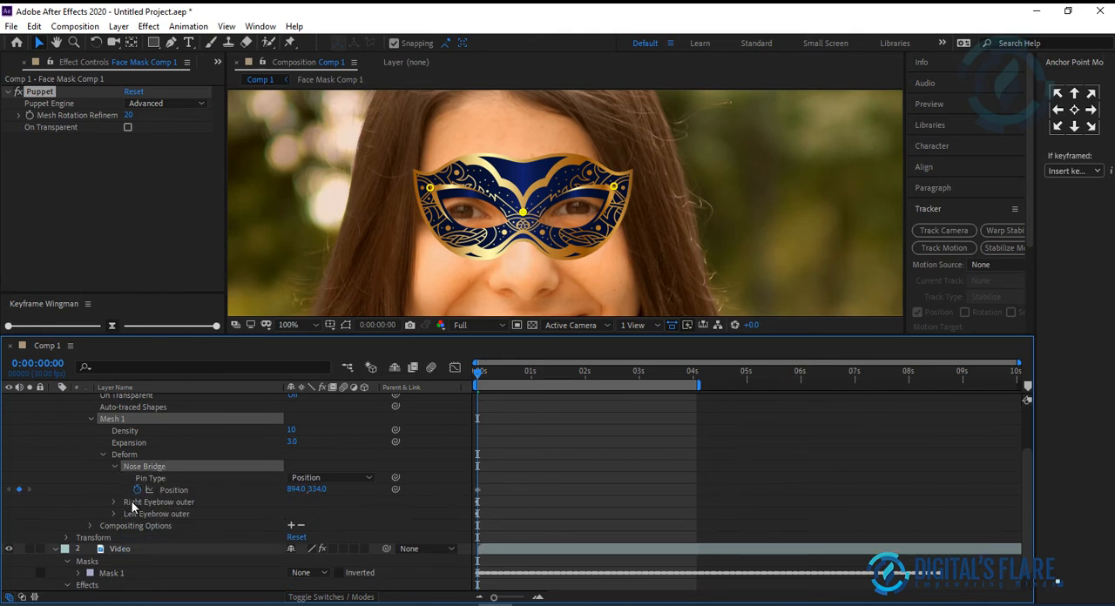
scroll(174, 479, "down", 1)
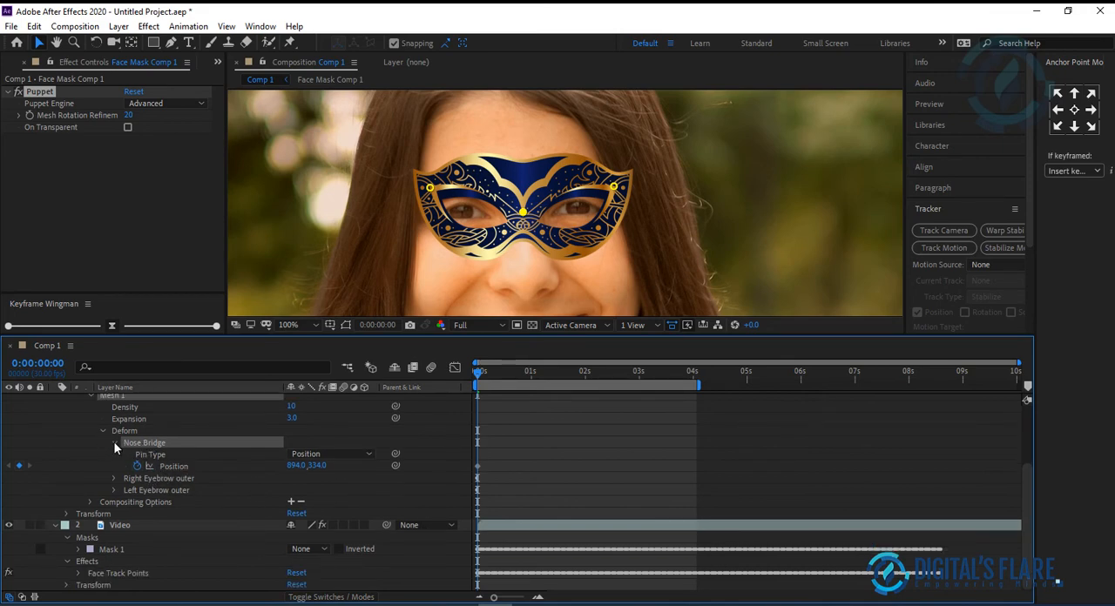
left_click(115, 444)
left_click(137, 492)
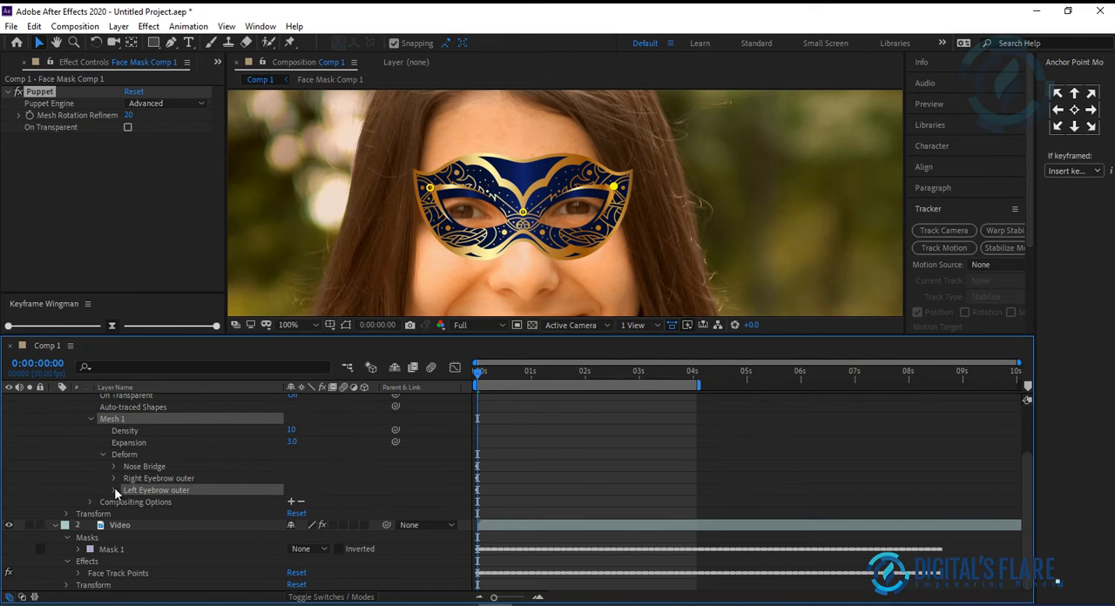
left_click(114, 488)
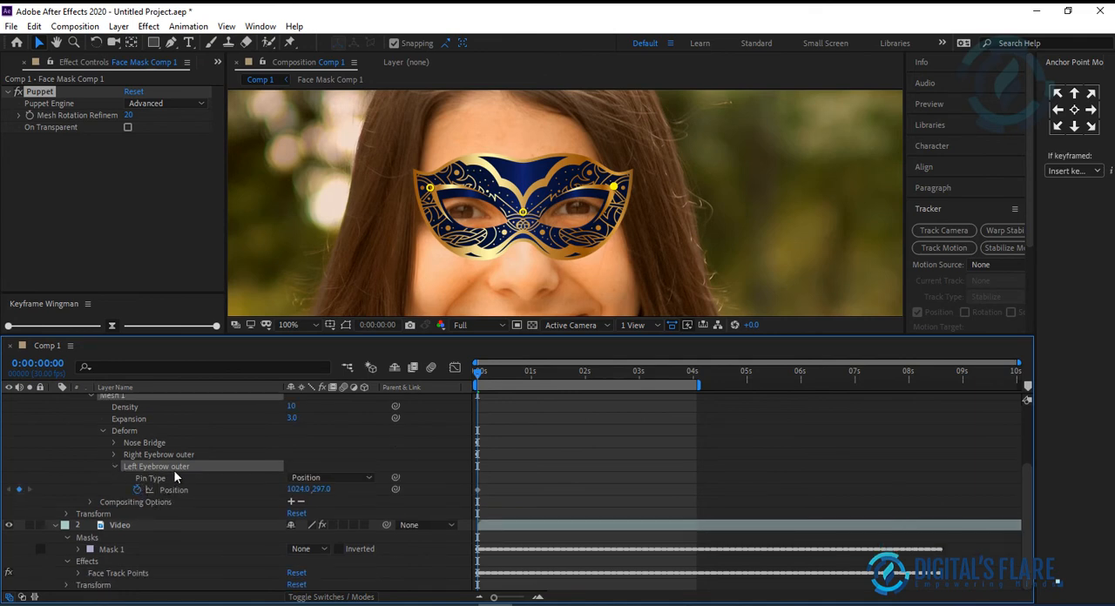
left_click(79, 574)
scroll(153, 550, "down", 3)
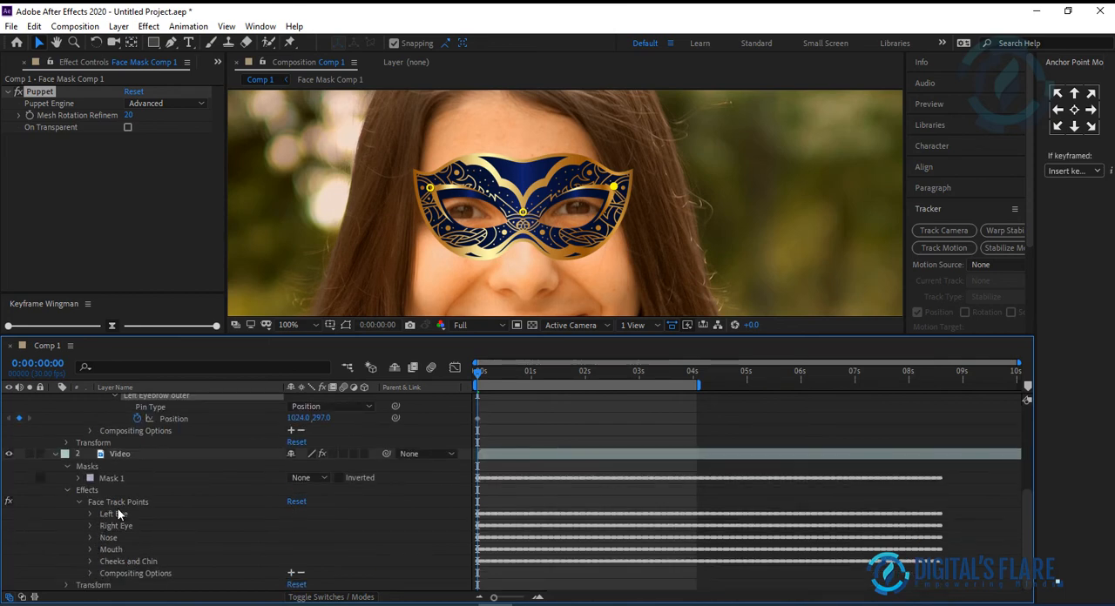
left_click(90, 514)
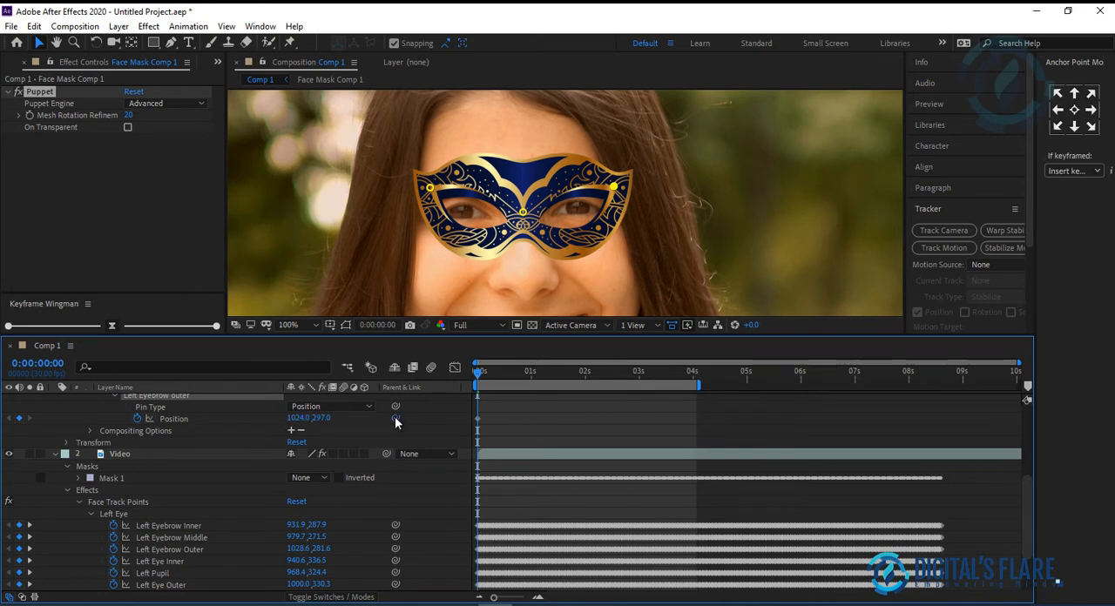
left_click_drag(396, 418, 163, 557)
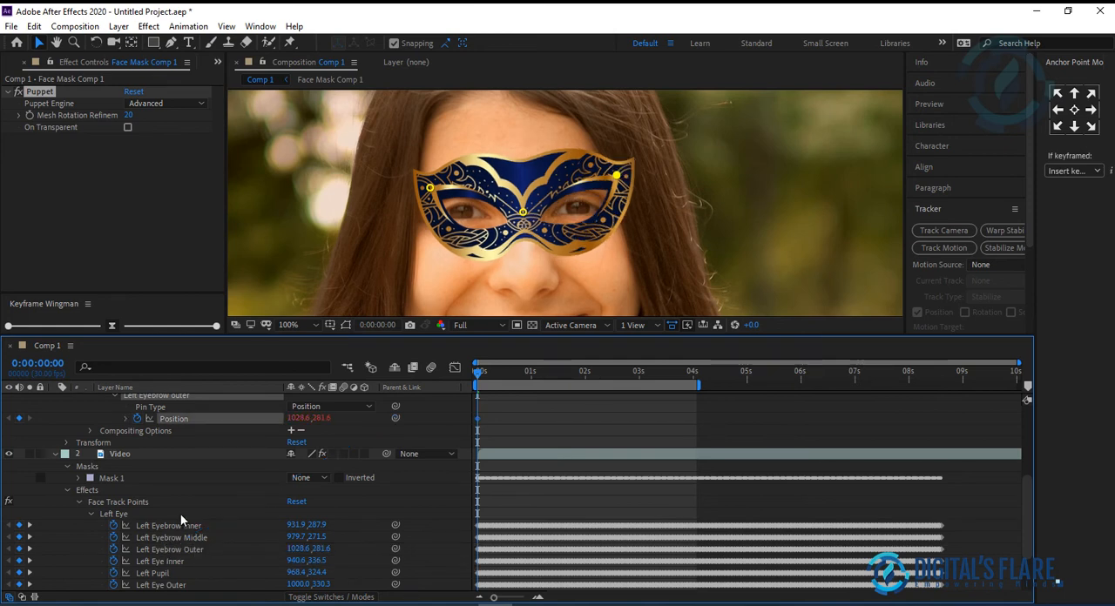
Step: Link the Right Eyebrow outer pin's Position to the Right Eyebrow Outer face track point of the Video layer
scroll(111, 455, "up", 1)
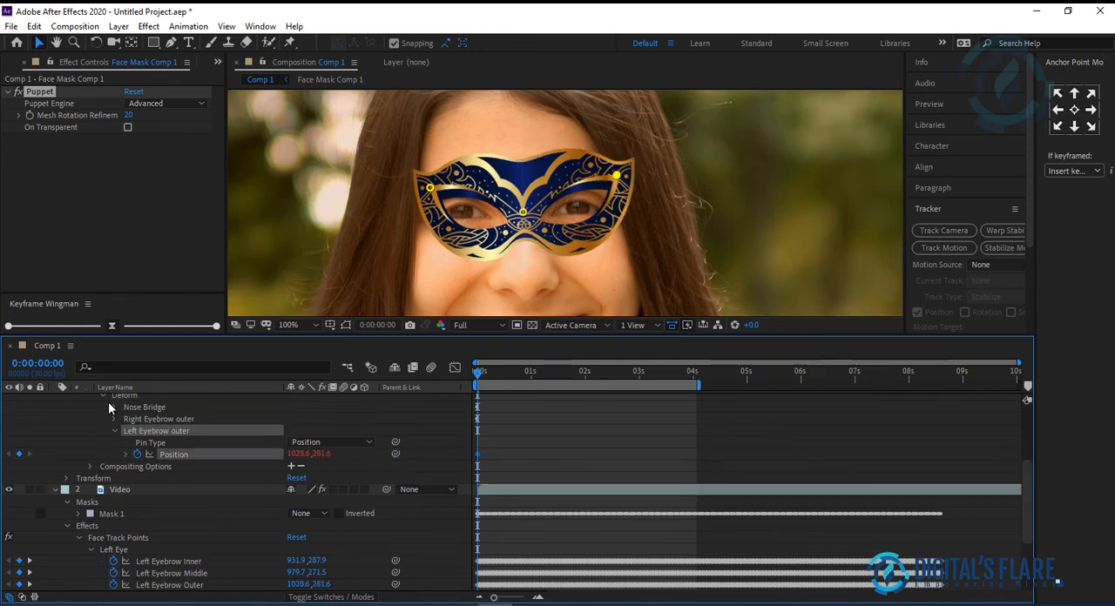
left_click(114, 430)
left_click(112, 419)
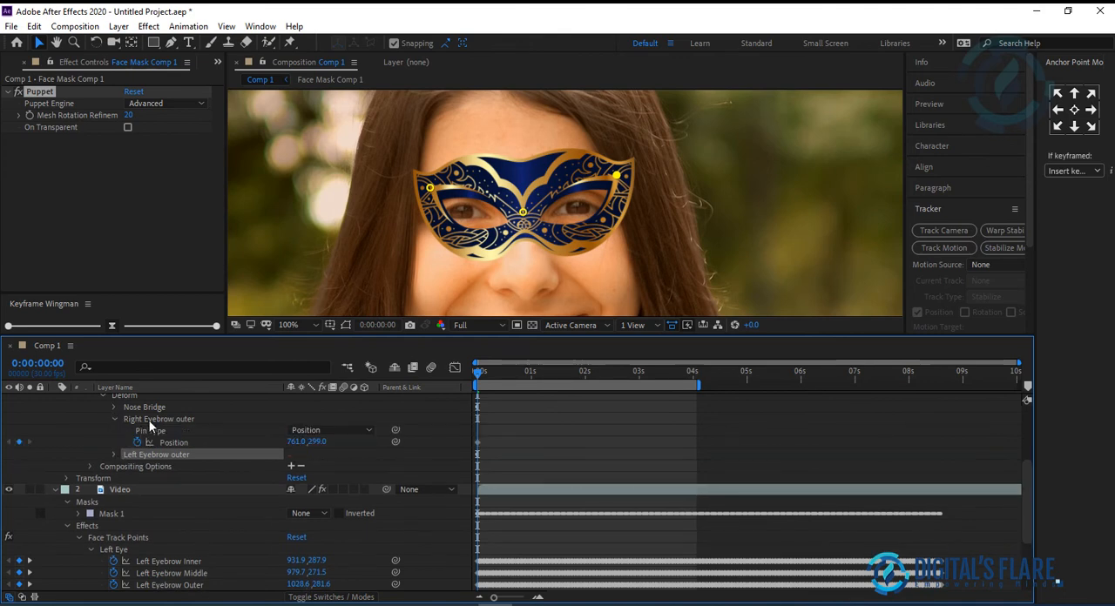
scroll(107, 547, "down", 2)
scroll(107, 547, "down", 1)
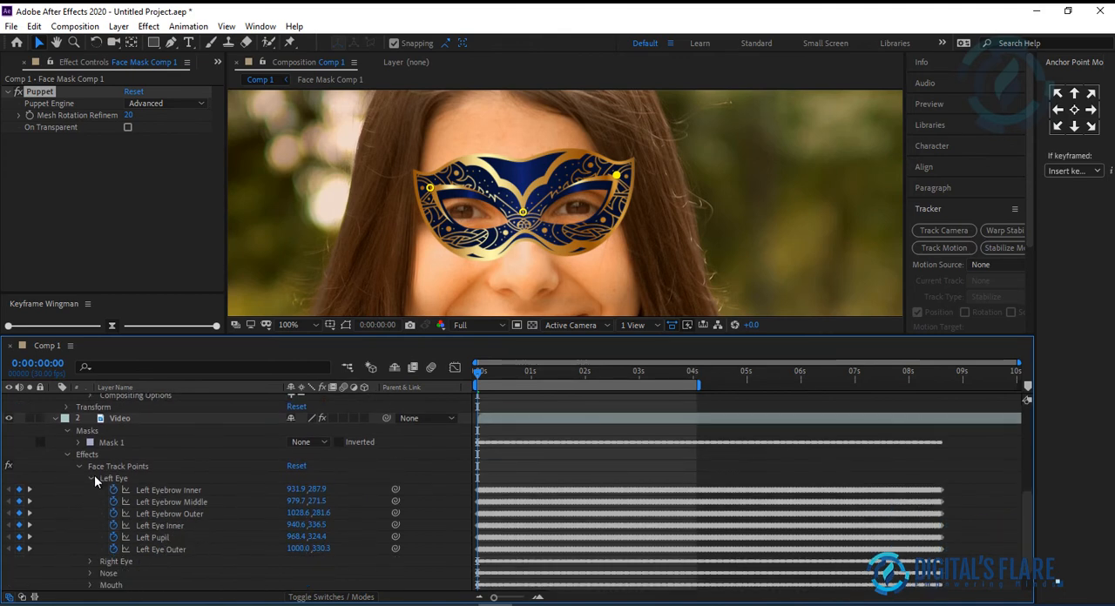
left_click(90, 478)
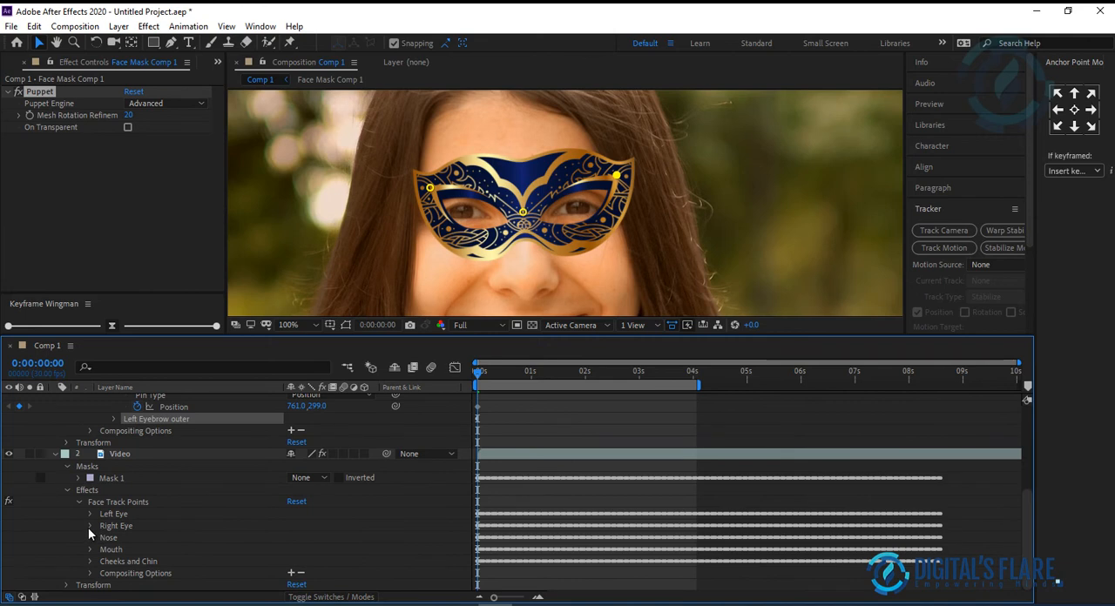
left_click(90, 526)
scroll(91, 537, "down", 1)
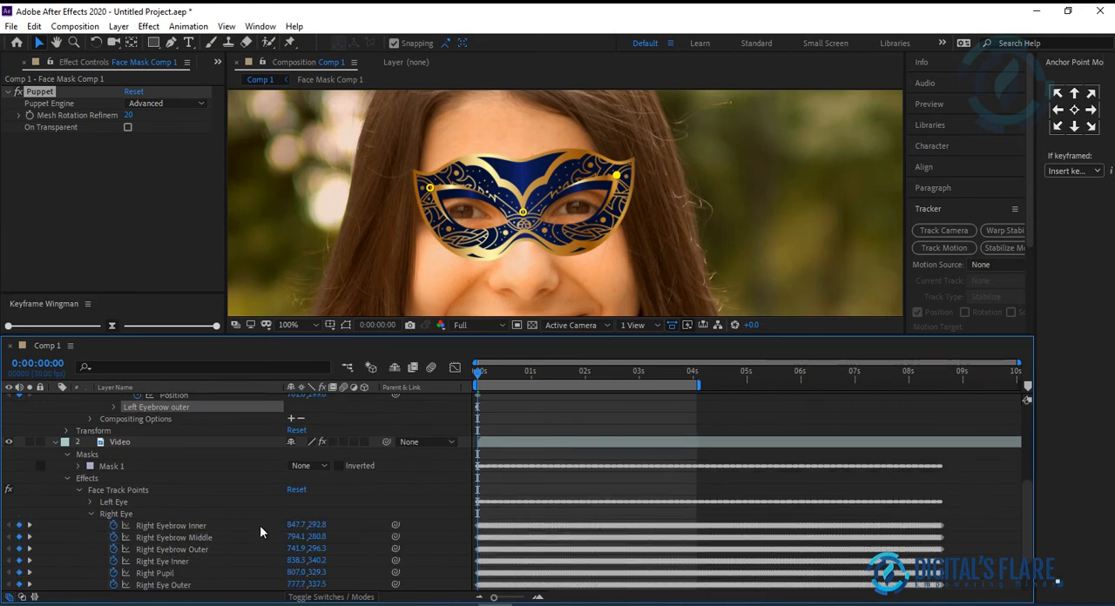
scroll(250, 531, "up", 1)
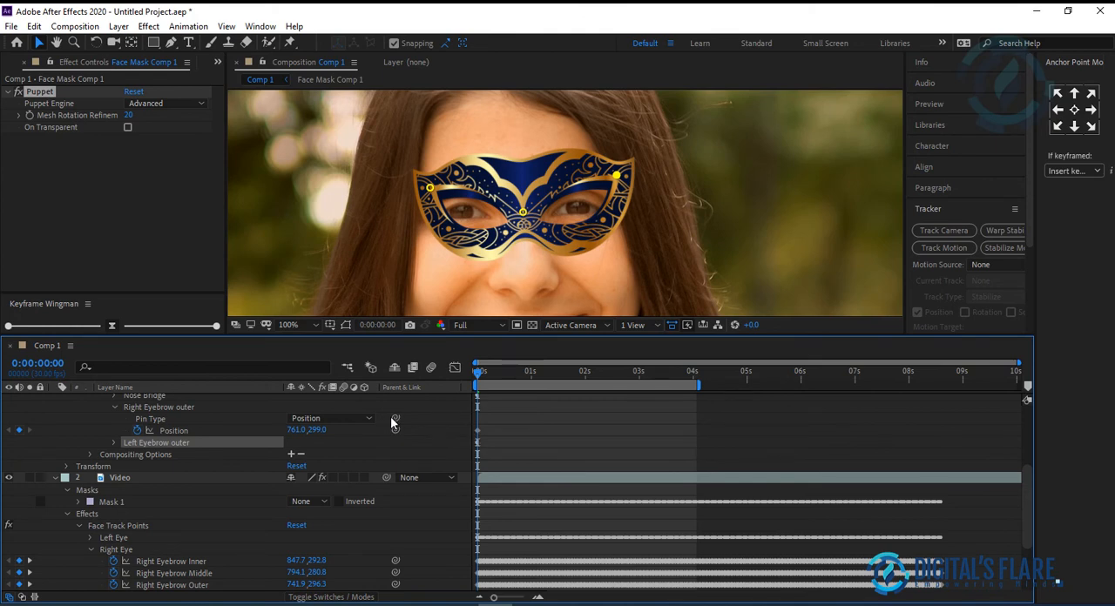
left_click_drag(395, 430, 201, 551)
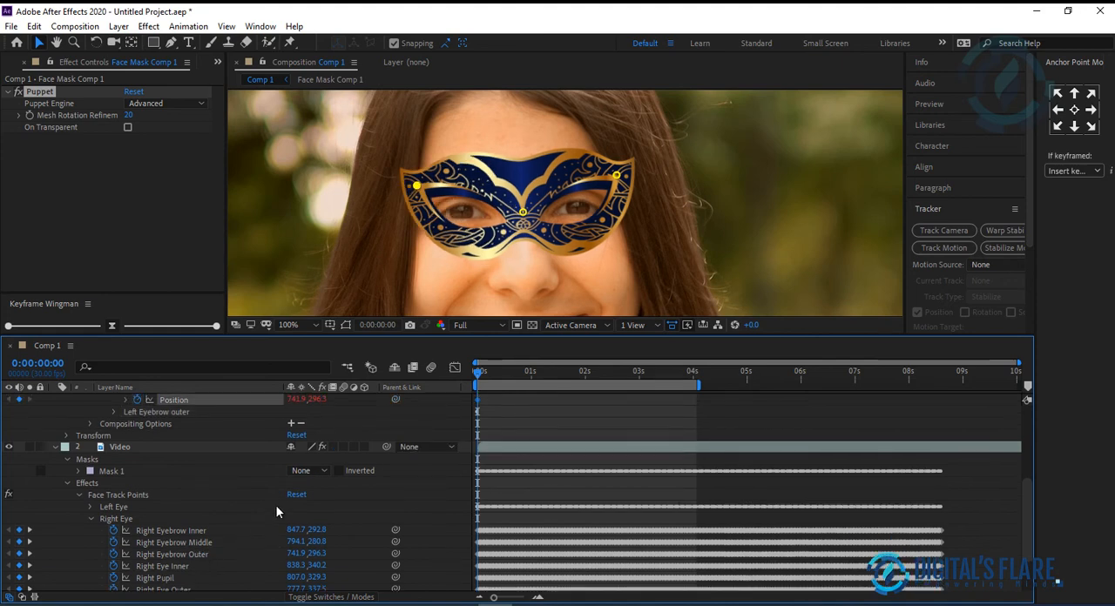
Step: Link the Nose Bridge pin's Position to the Nose Bridge face track point in the Video layer's Nose group
scroll(223, 507, "up", 3)
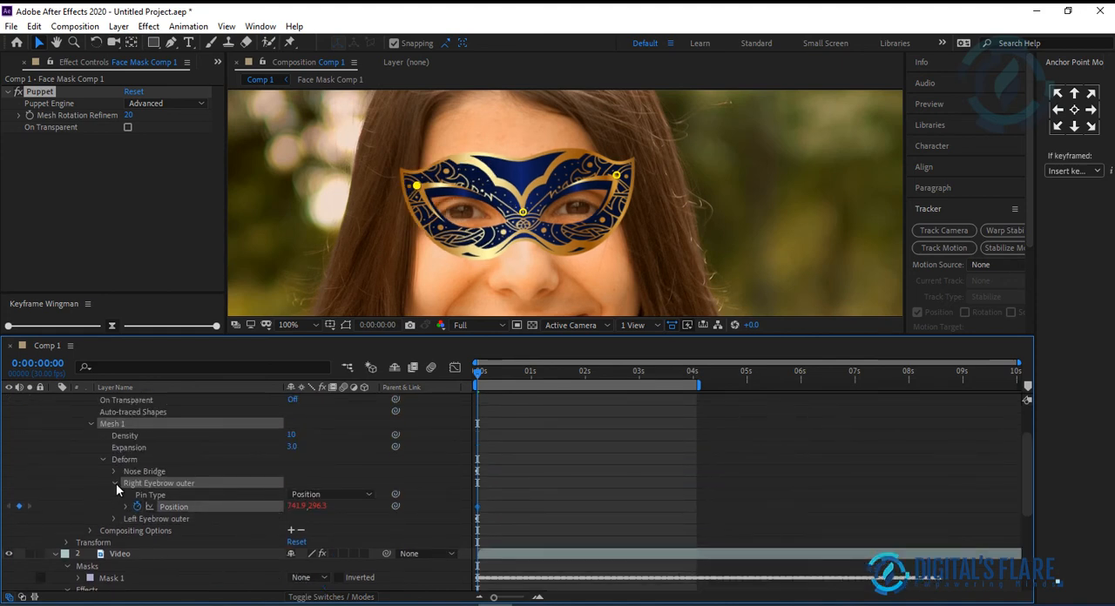
left_click(114, 483)
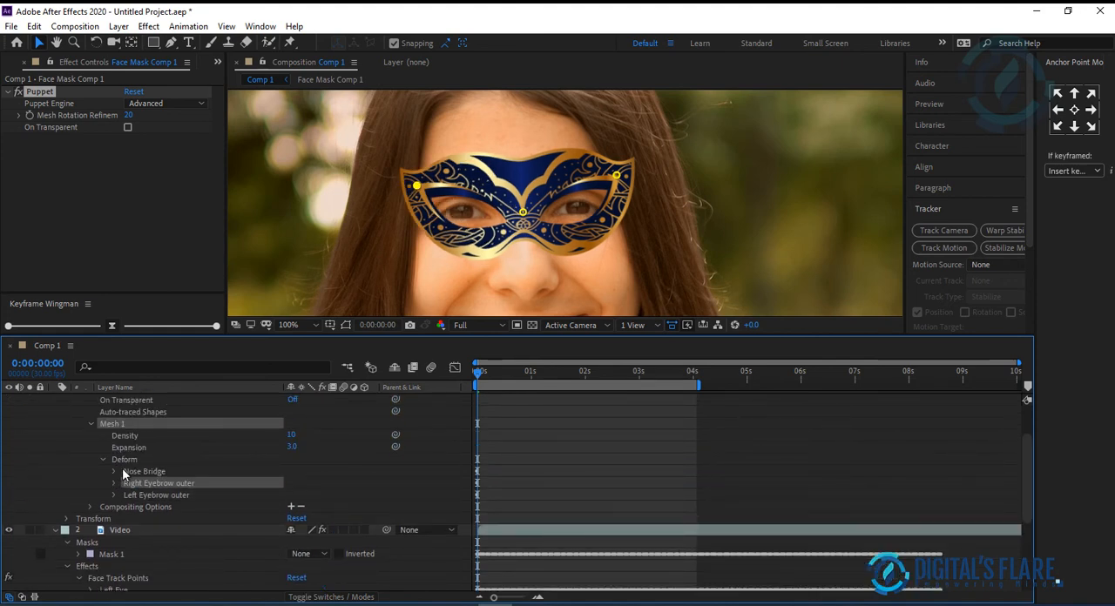
left_click(112, 468)
scroll(220, 488, "down", 3)
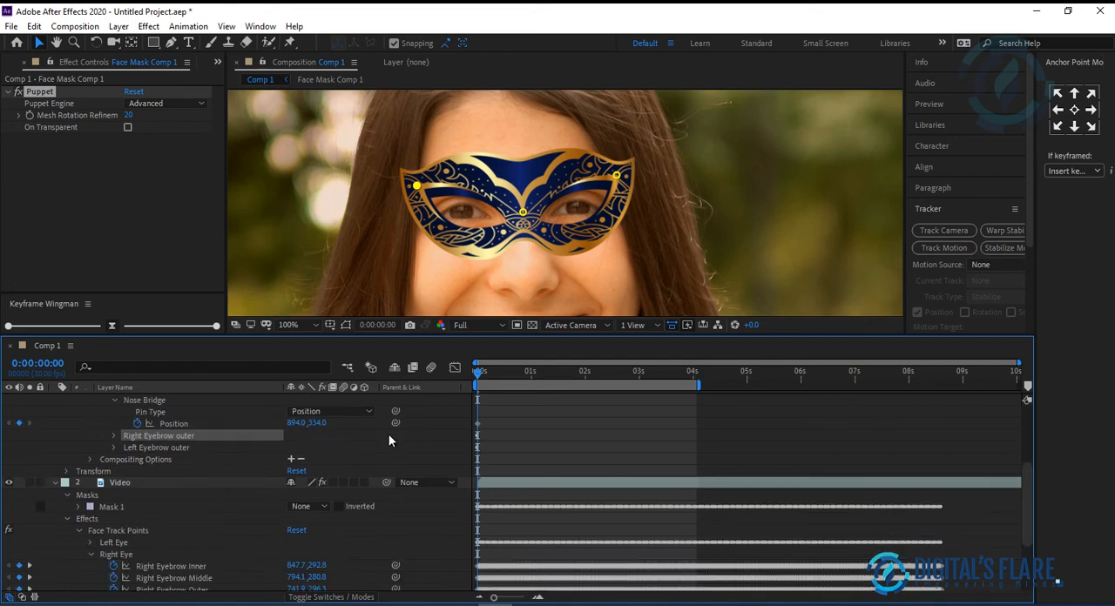
left_click(92, 555)
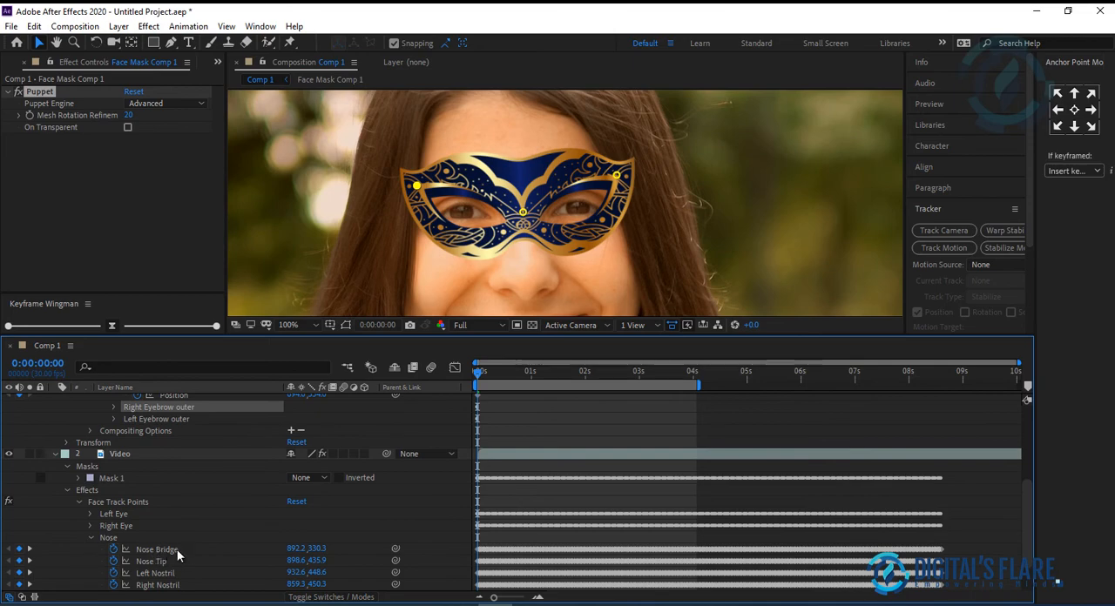
scroll(385, 417, "up", 2)
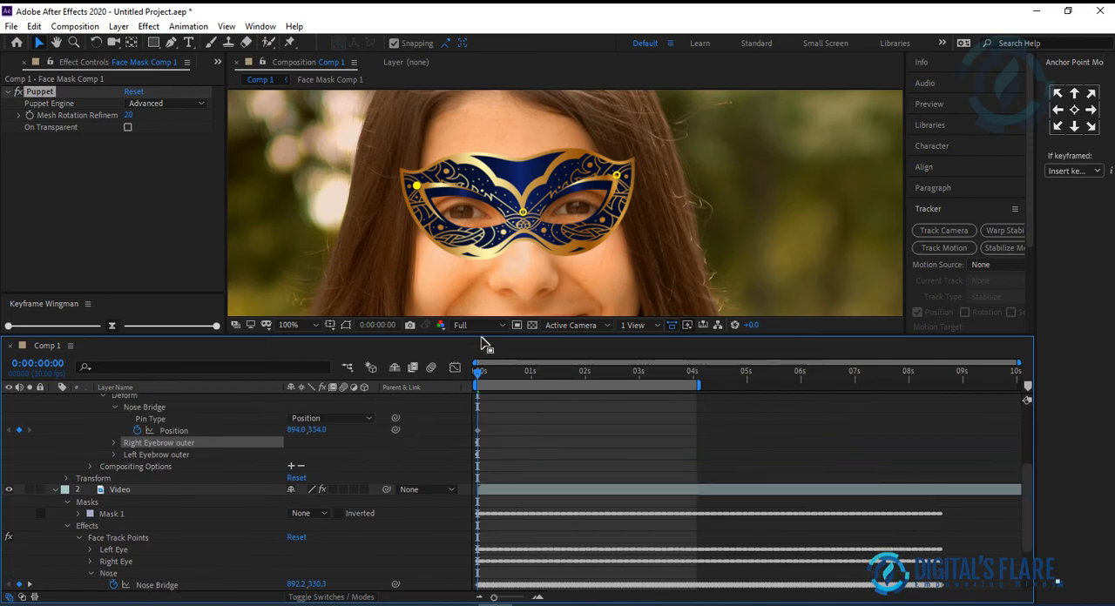
left_click_drag(484, 334, 484, 263)
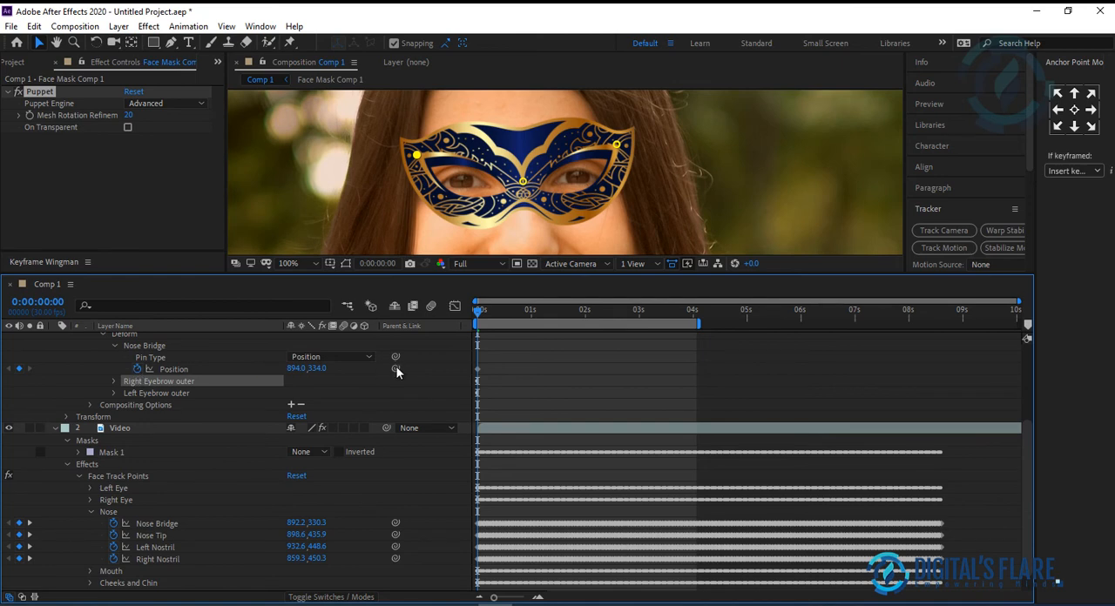
left_click_drag(396, 371, 157, 526)
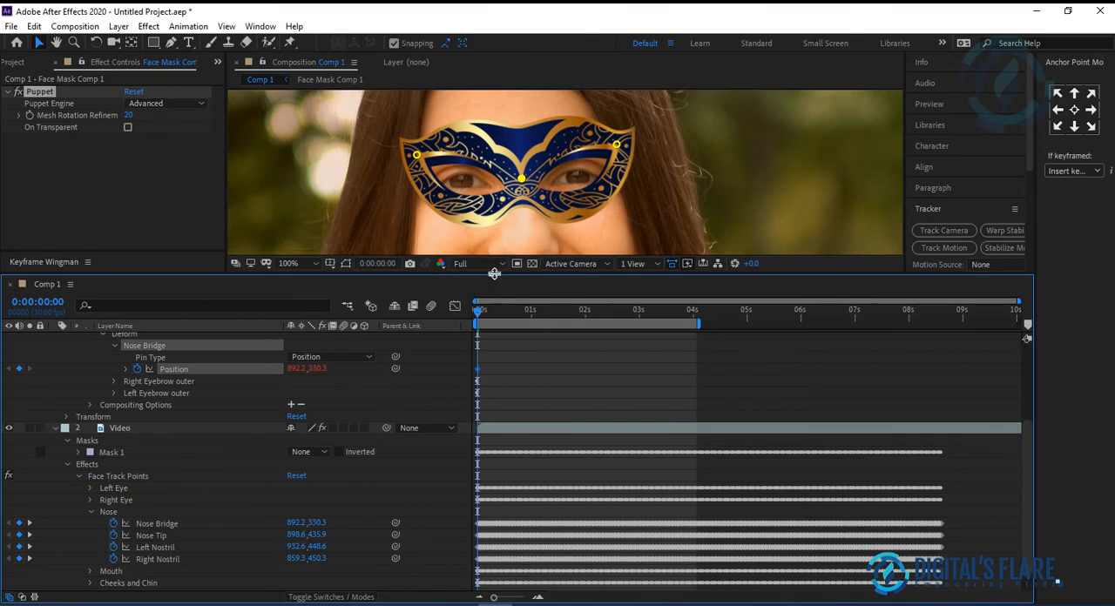
Step: Enlarge the composition view, set its magnification to Fit up to 100%, and preview the mask's motion on the face
left_click_drag(488, 277, 488, 419)
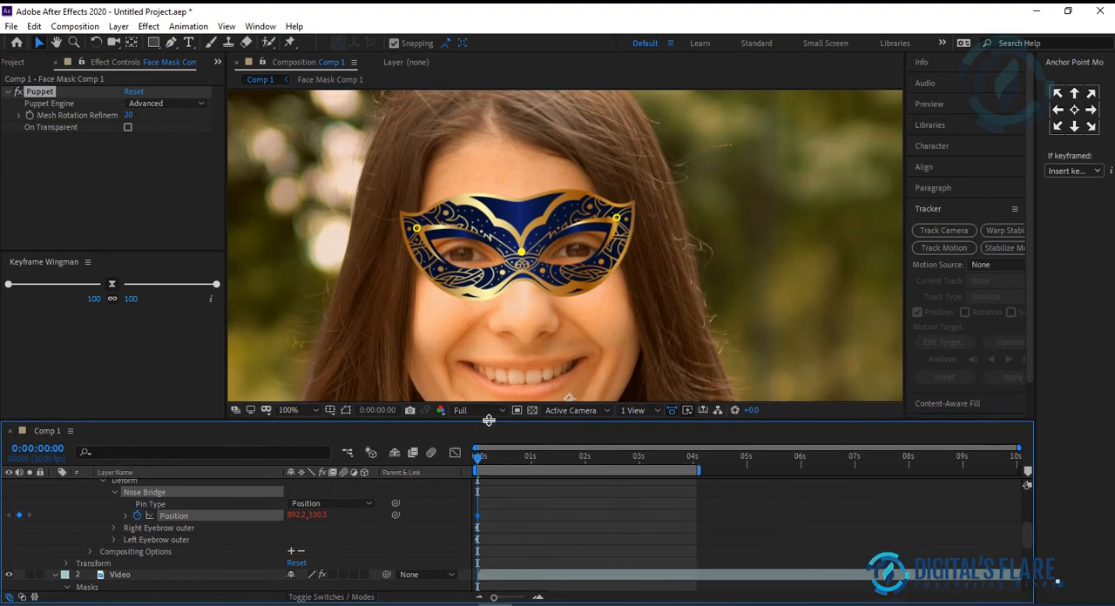
scroll(494, 315, "down", 2)
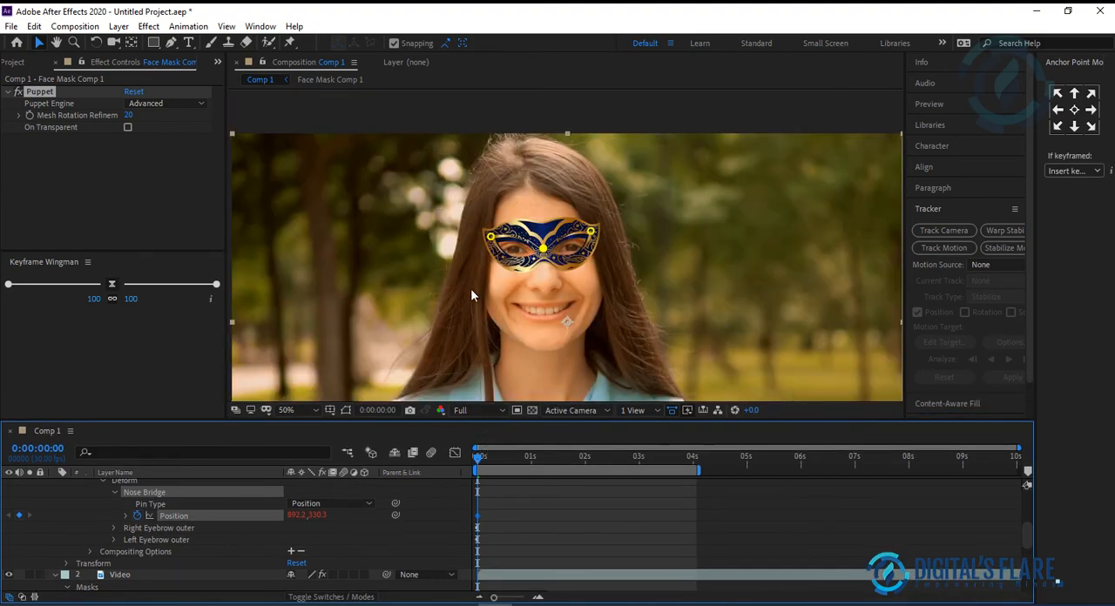
left_click(310, 413)
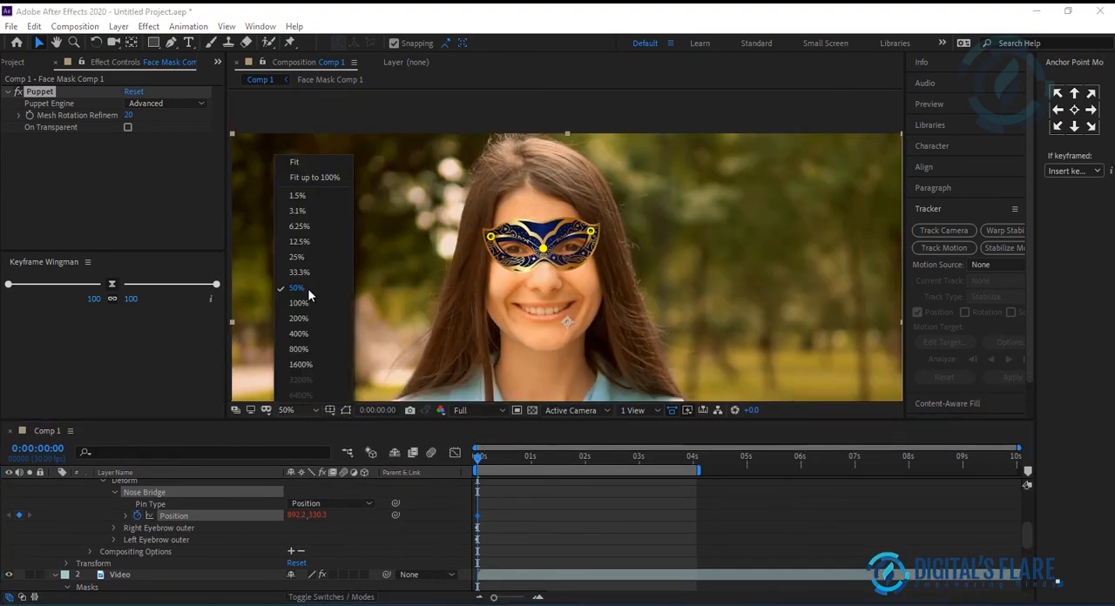
left_click(314, 178)
key("space")
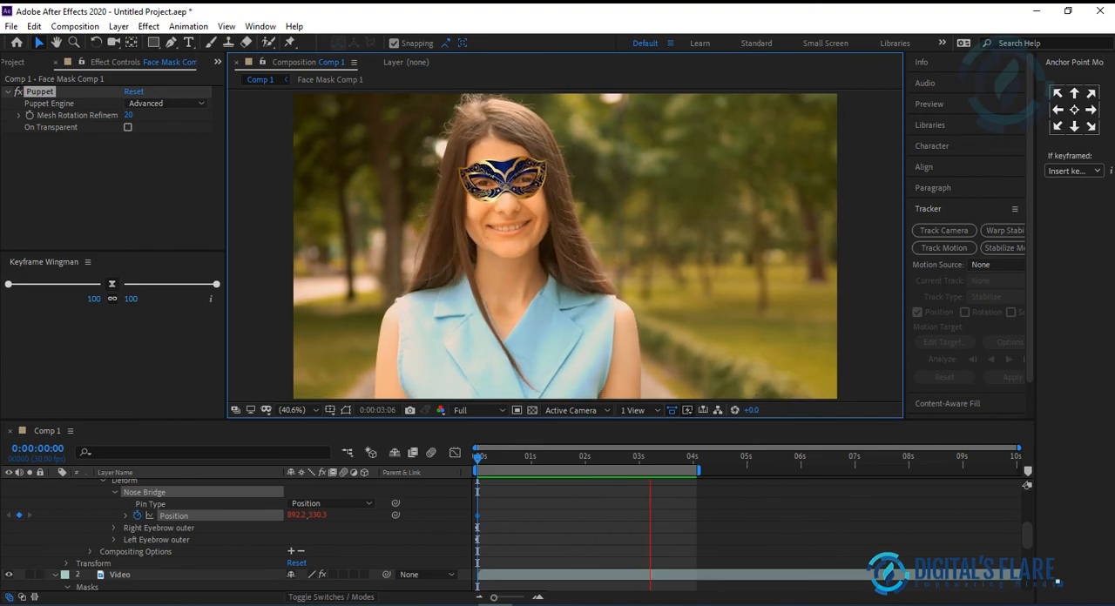
Step: Bring the Snipping Tool window with the face track points screenshot into view to examine the point locations
left_click_drag(1113, 181, 875, 35)
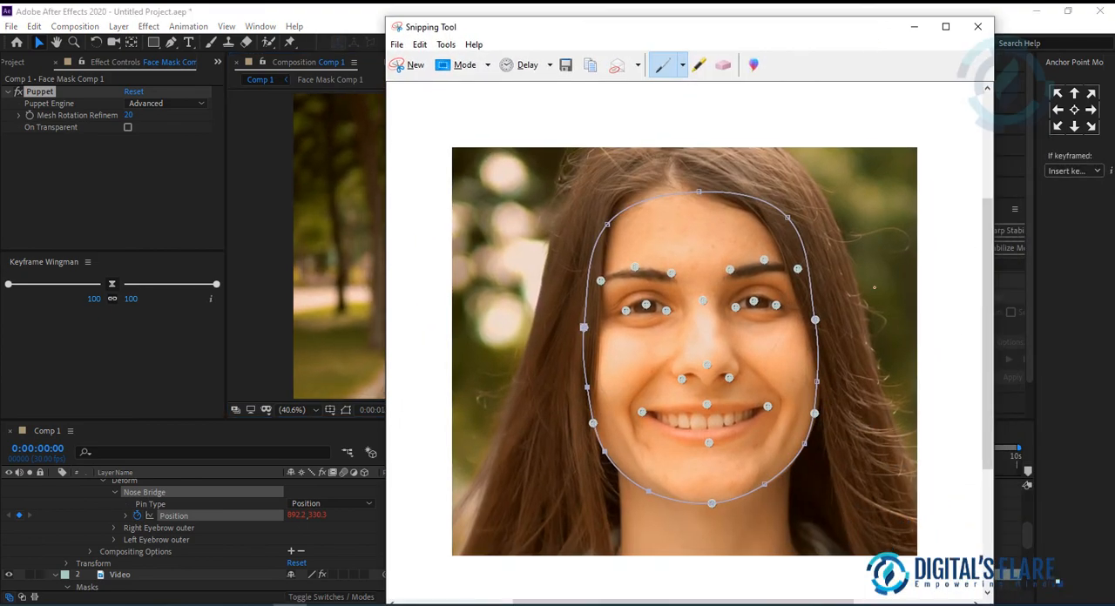